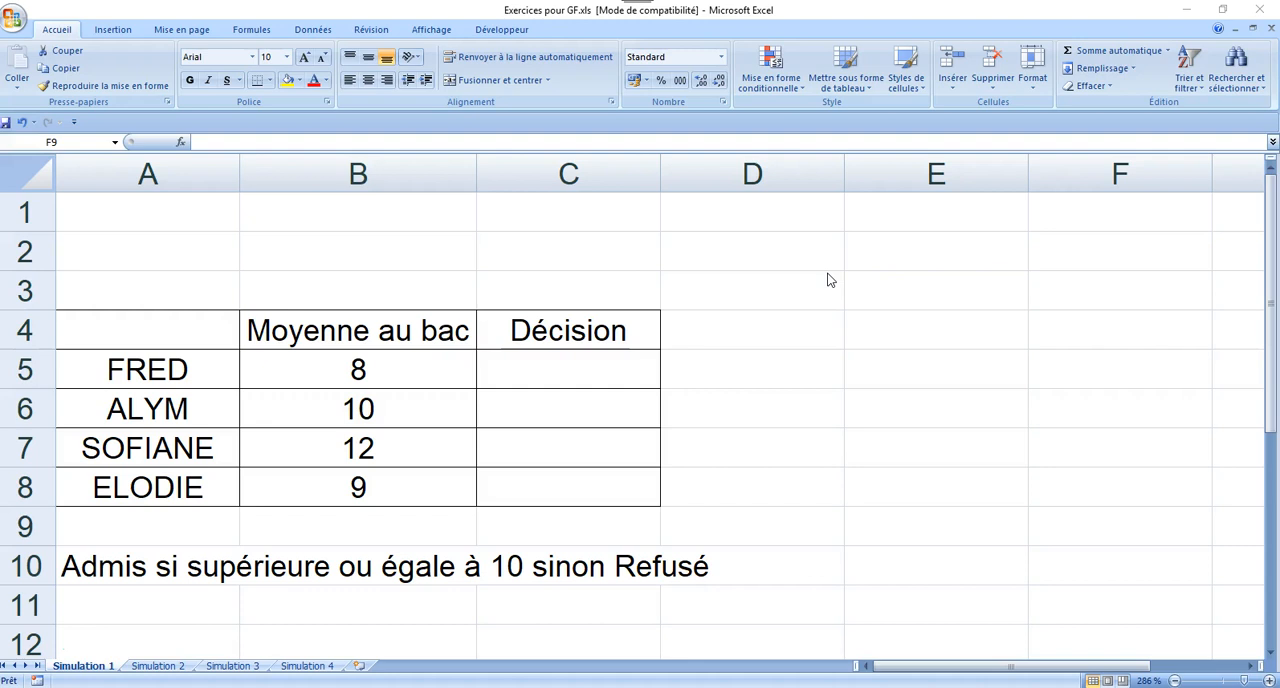
# Enter the formula =SI(B5>=10;"Admis";"Refusé") in cell C5 of the Décision column
pyautogui.click(597, 369)
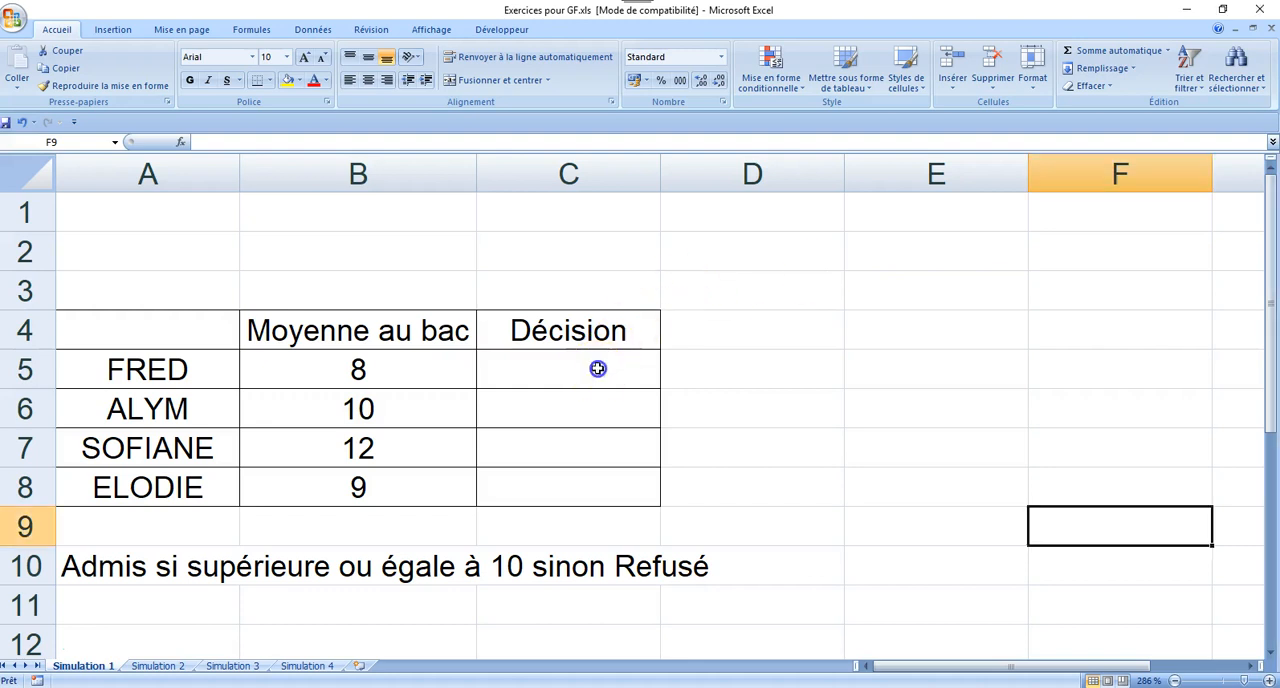
pyautogui.click(597, 369)
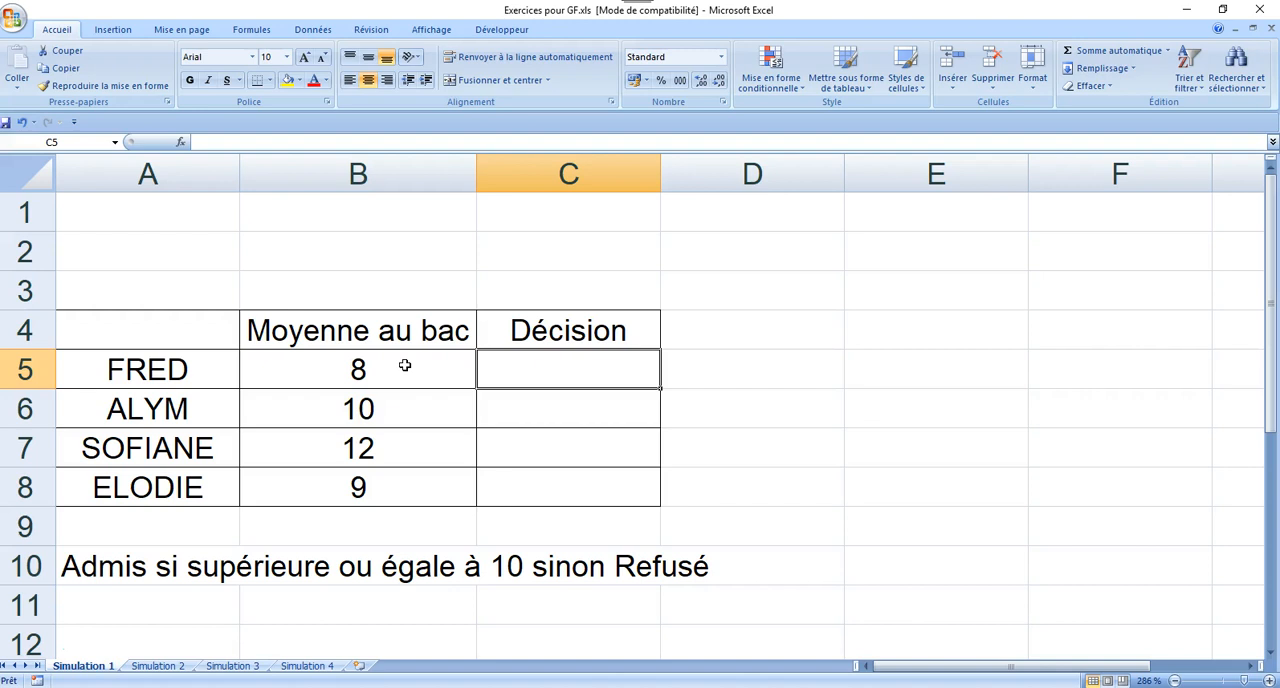
pyautogui.write('=si(')
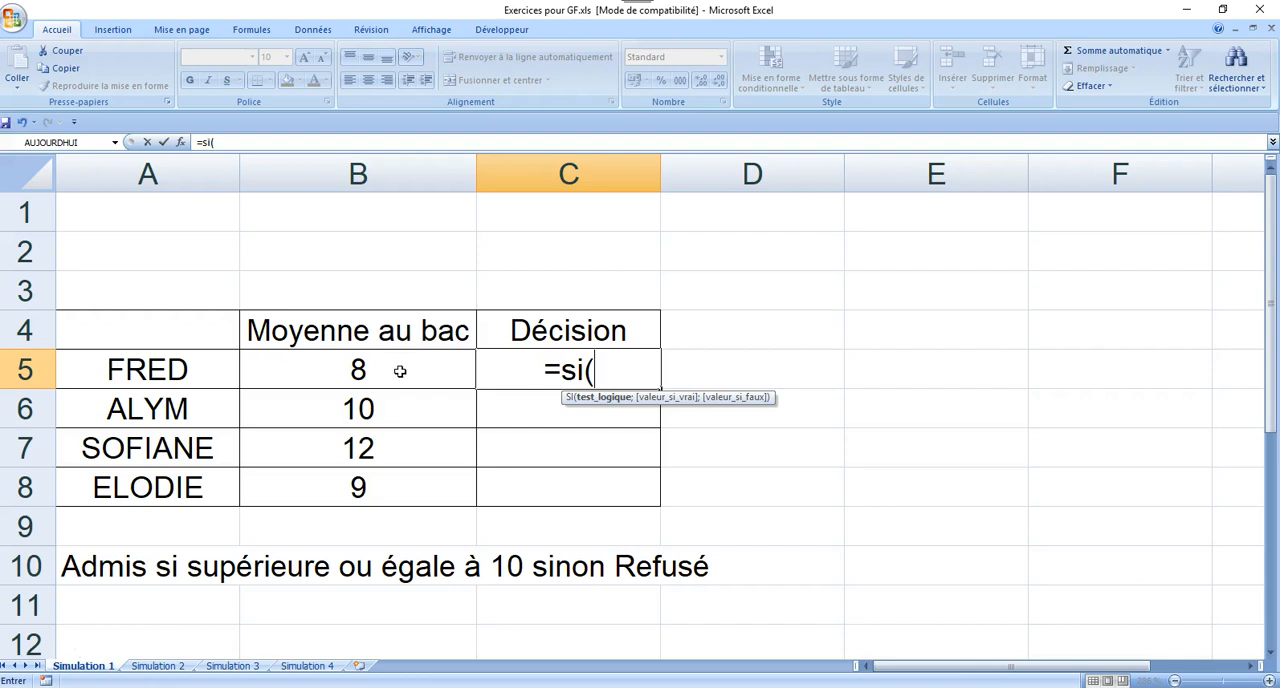
pyautogui.click(399, 371)
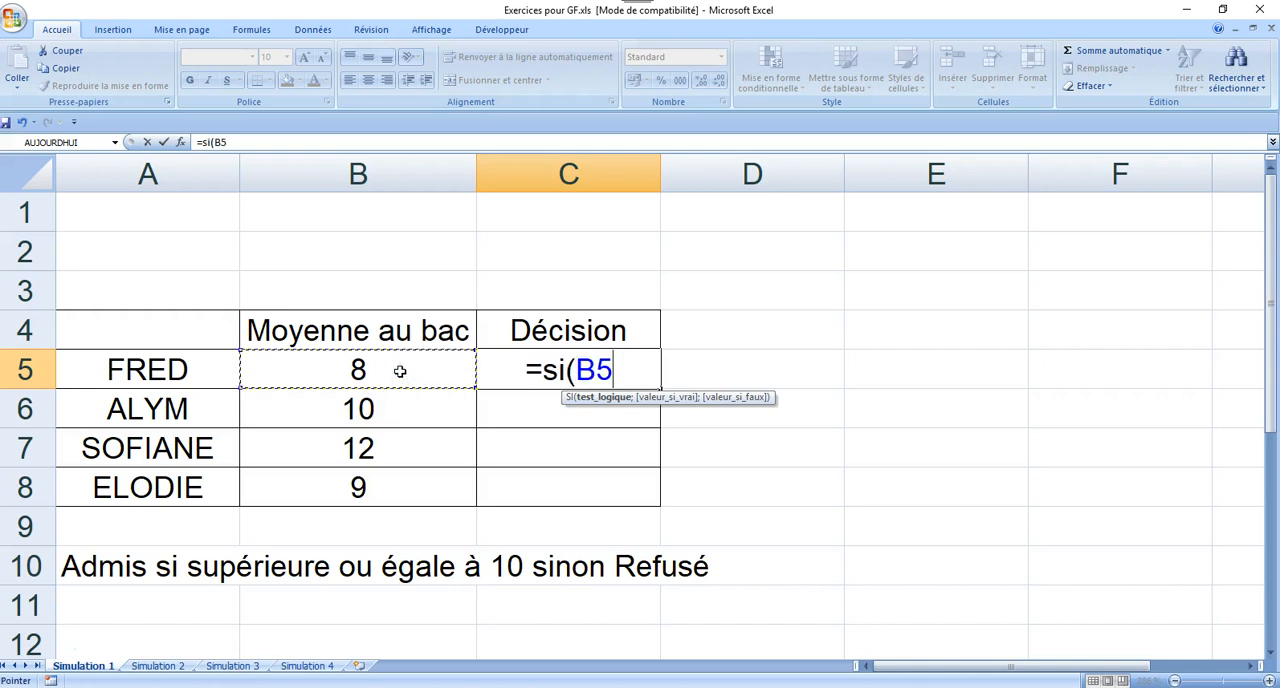
pyautogui.write('>')
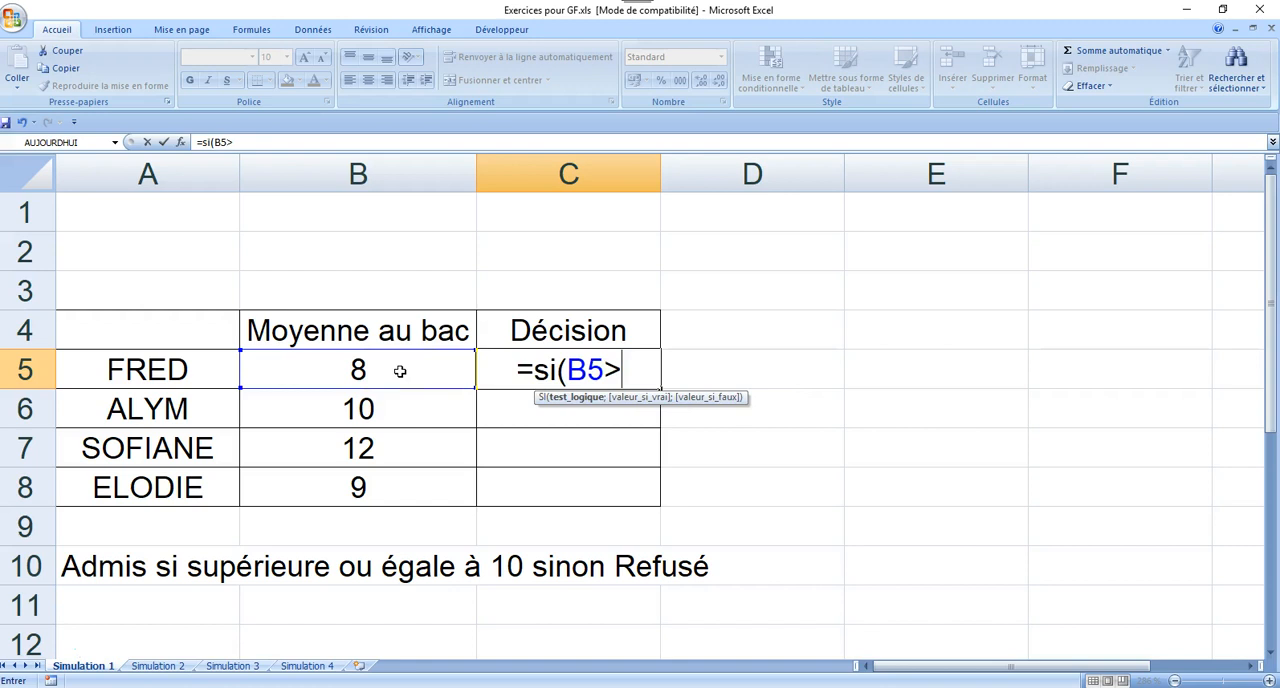
pyautogui.write('=10')
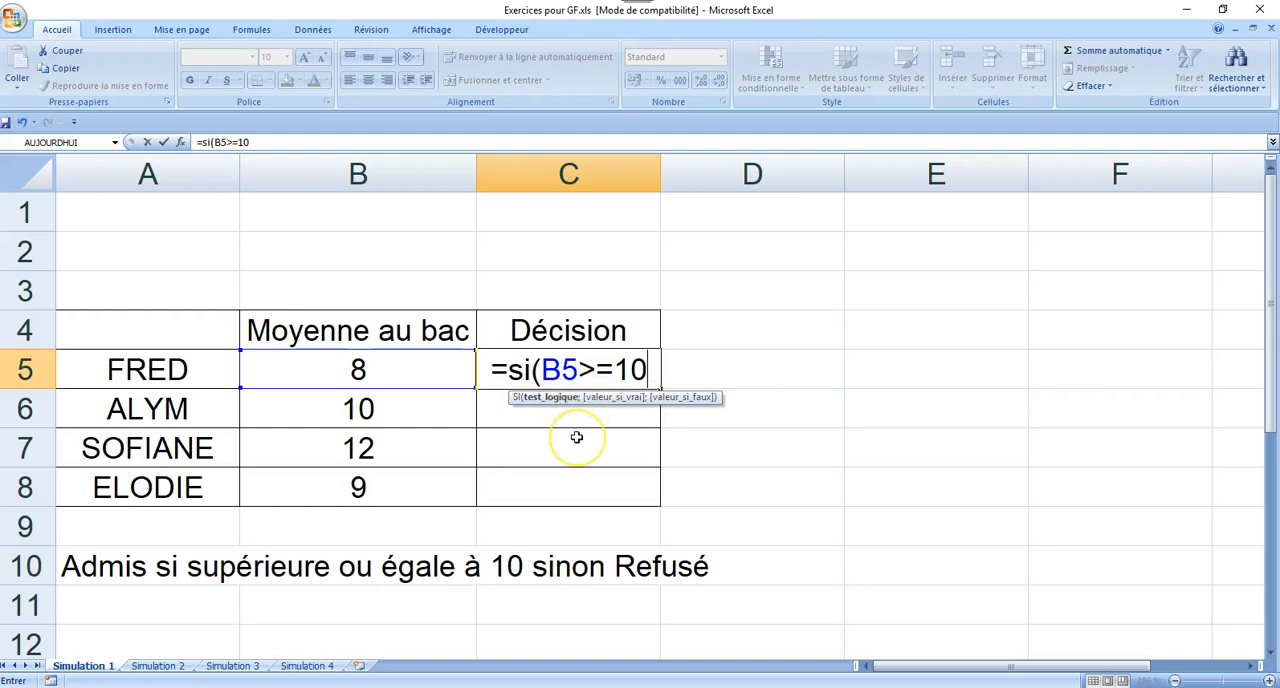
pyautogui.write(';')
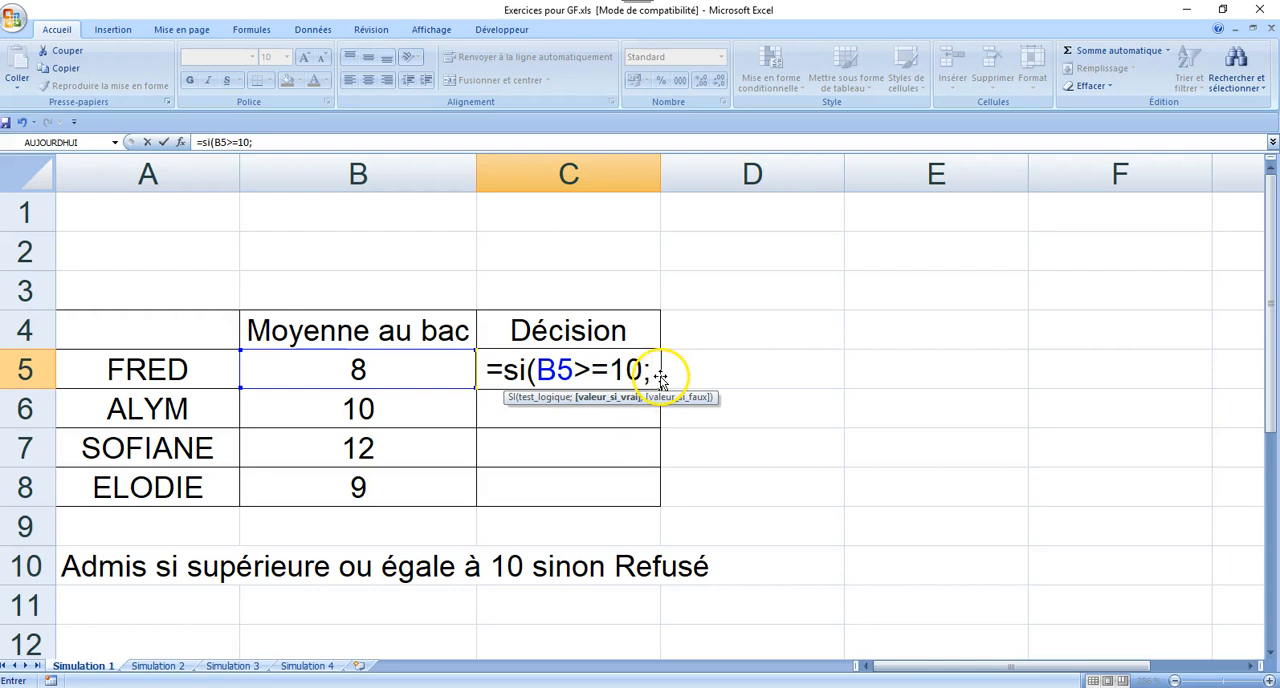
pyautogui.write('"')
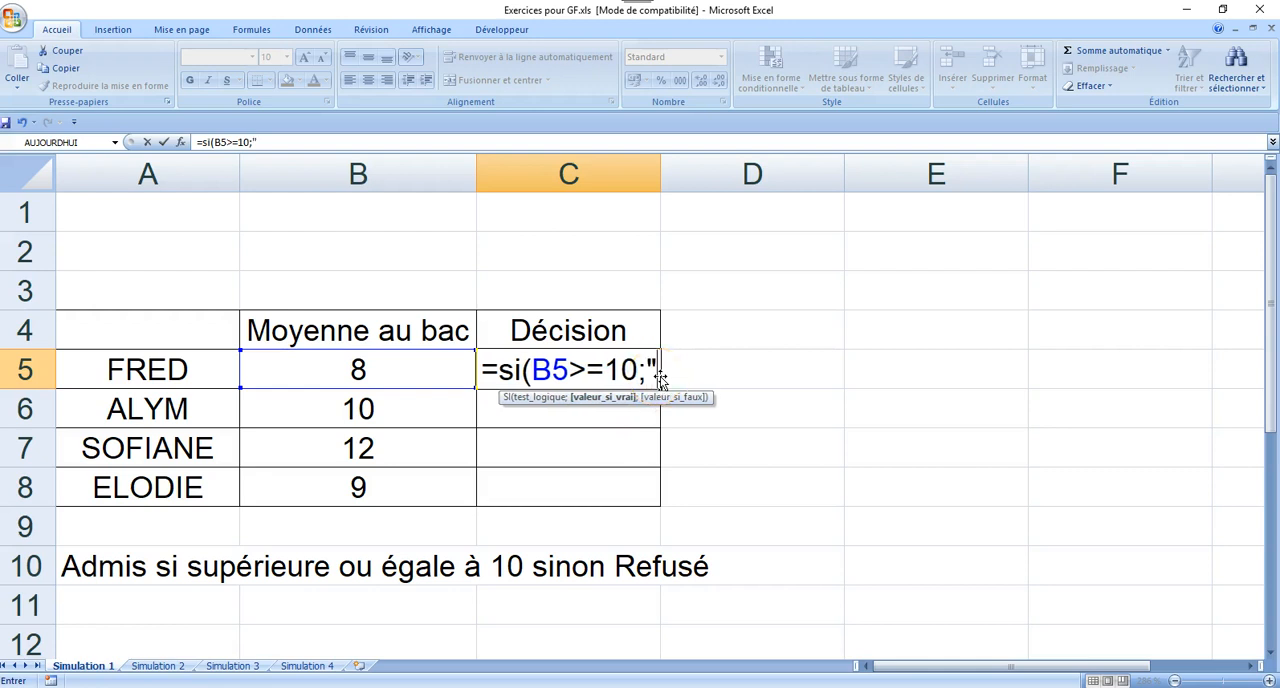
pyautogui.write('Admis"')
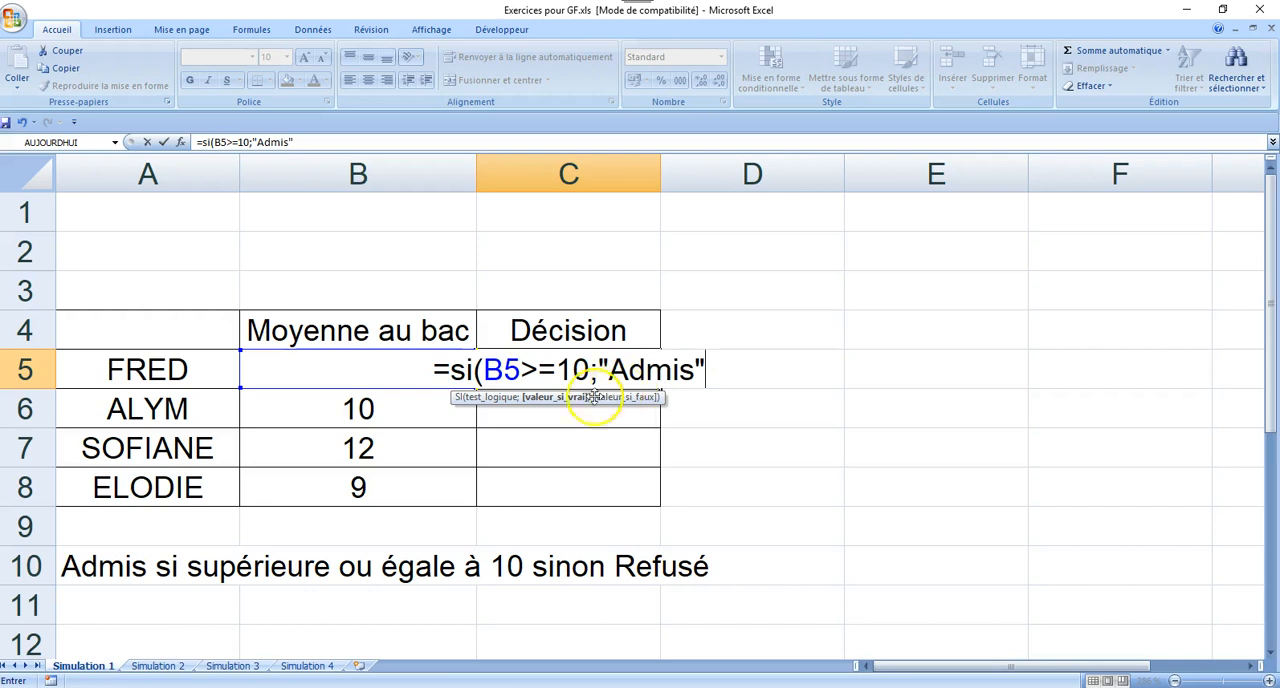
pyautogui.write(';')
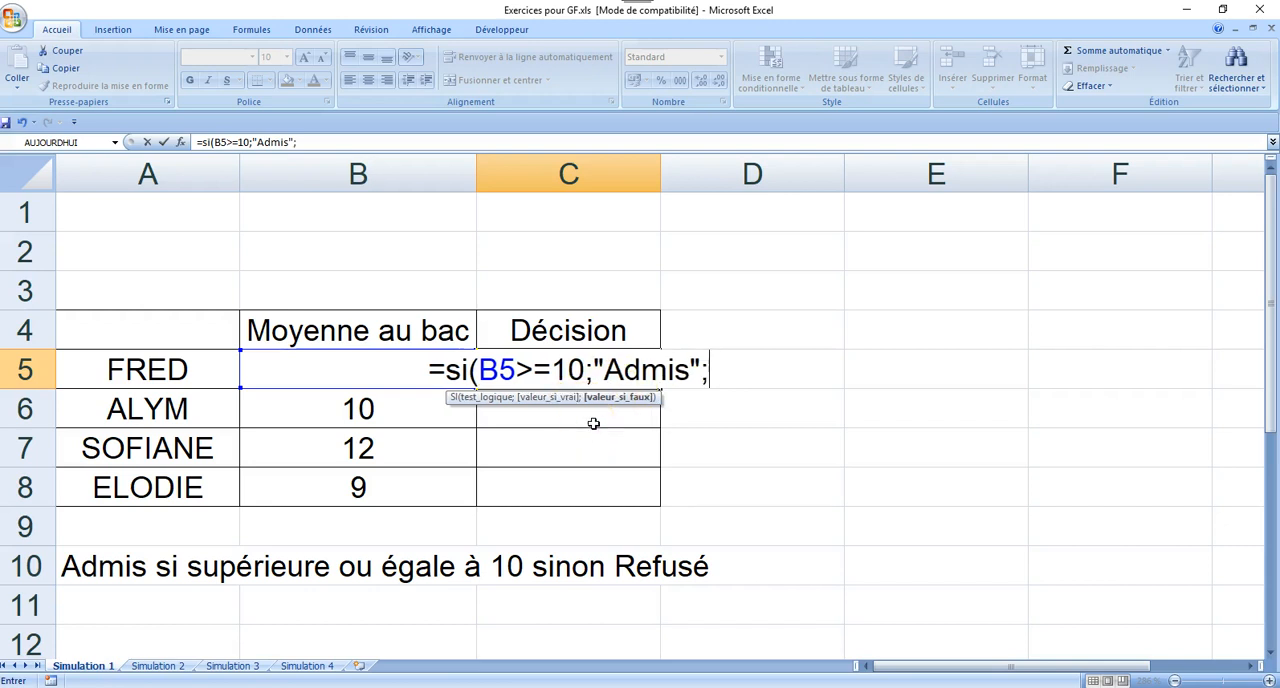
pyautogui.write('"Refusé')
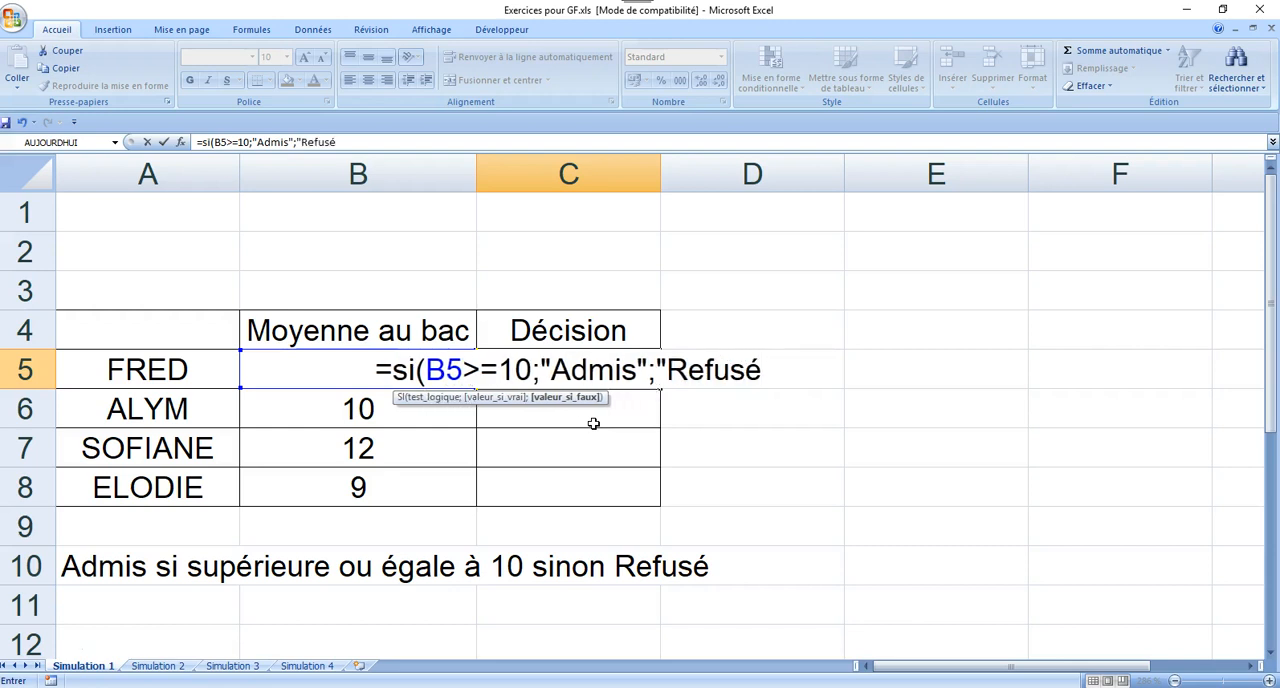
pyautogui.write('")')
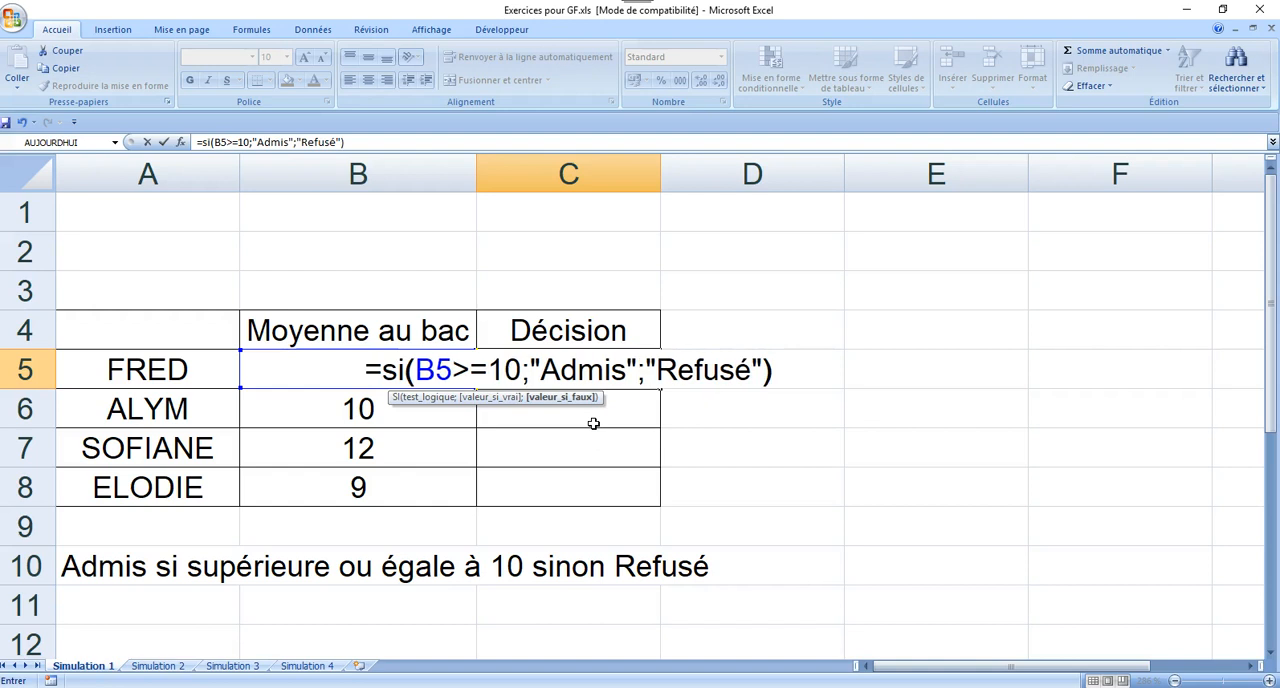
pyautogui.press('Return')
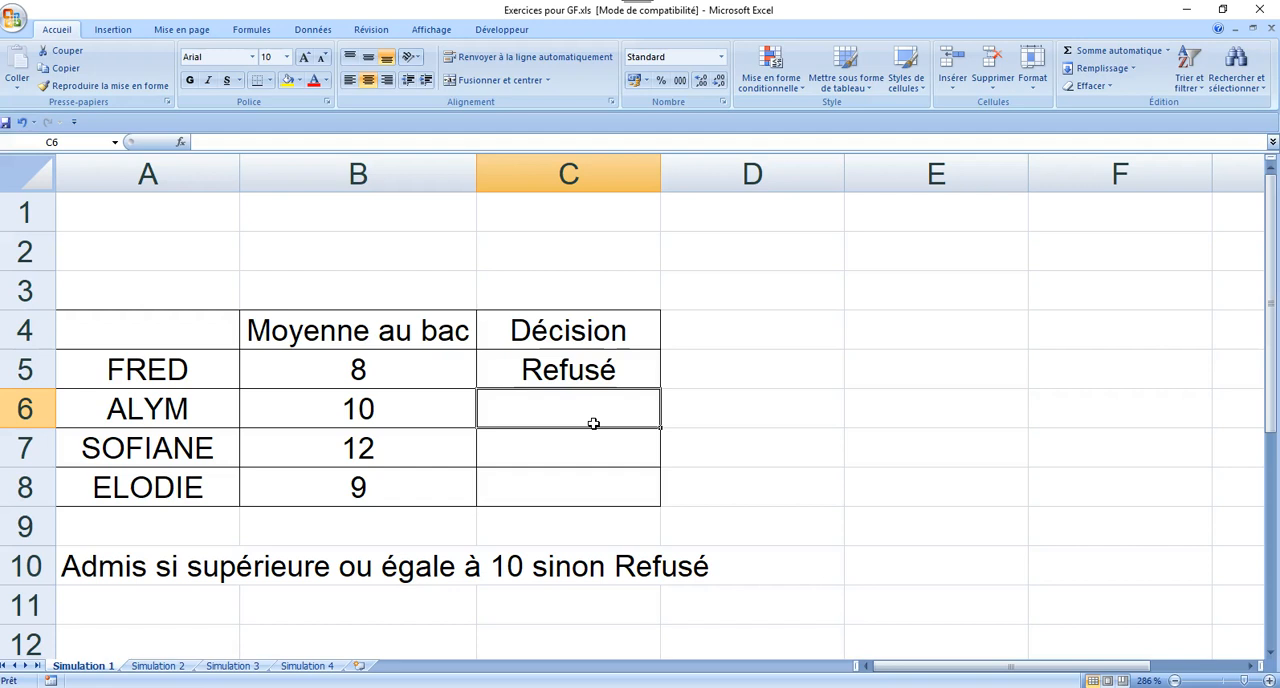
# Copy the Décision formula from C5 down through C8 to cover the remaining students
pyautogui.click(630, 370)
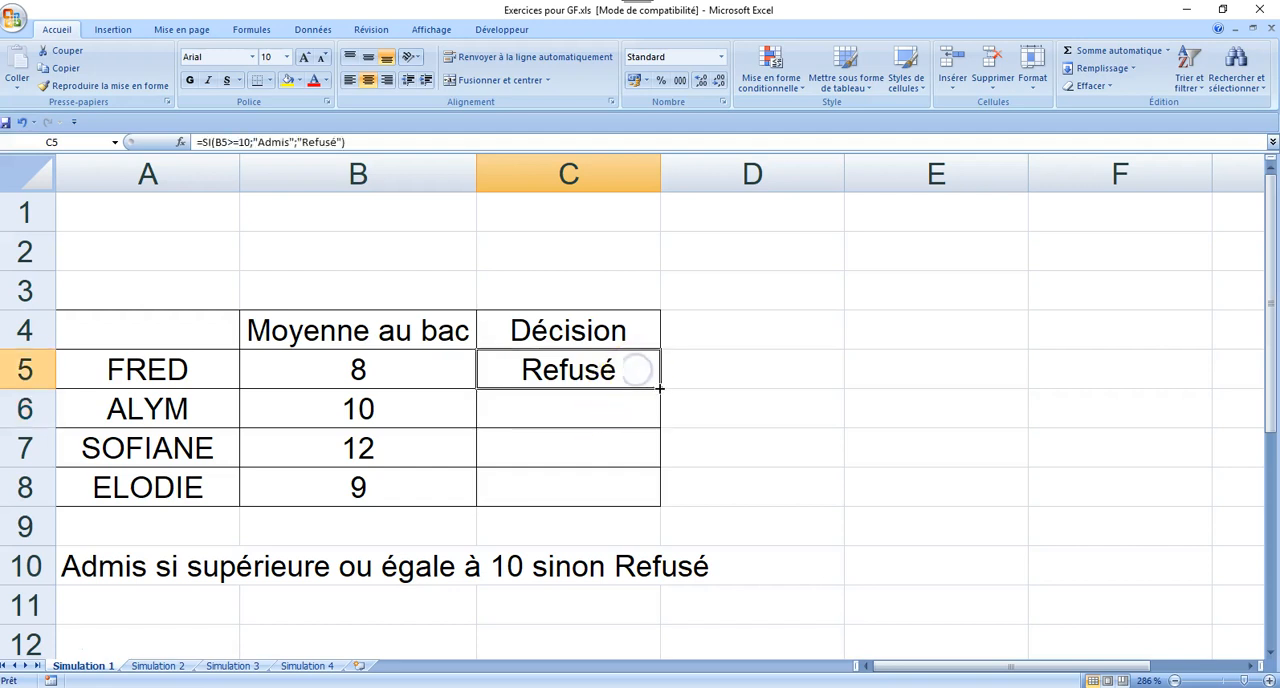
pyautogui.moveTo(659, 388); pyautogui.dragTo(650, 493)
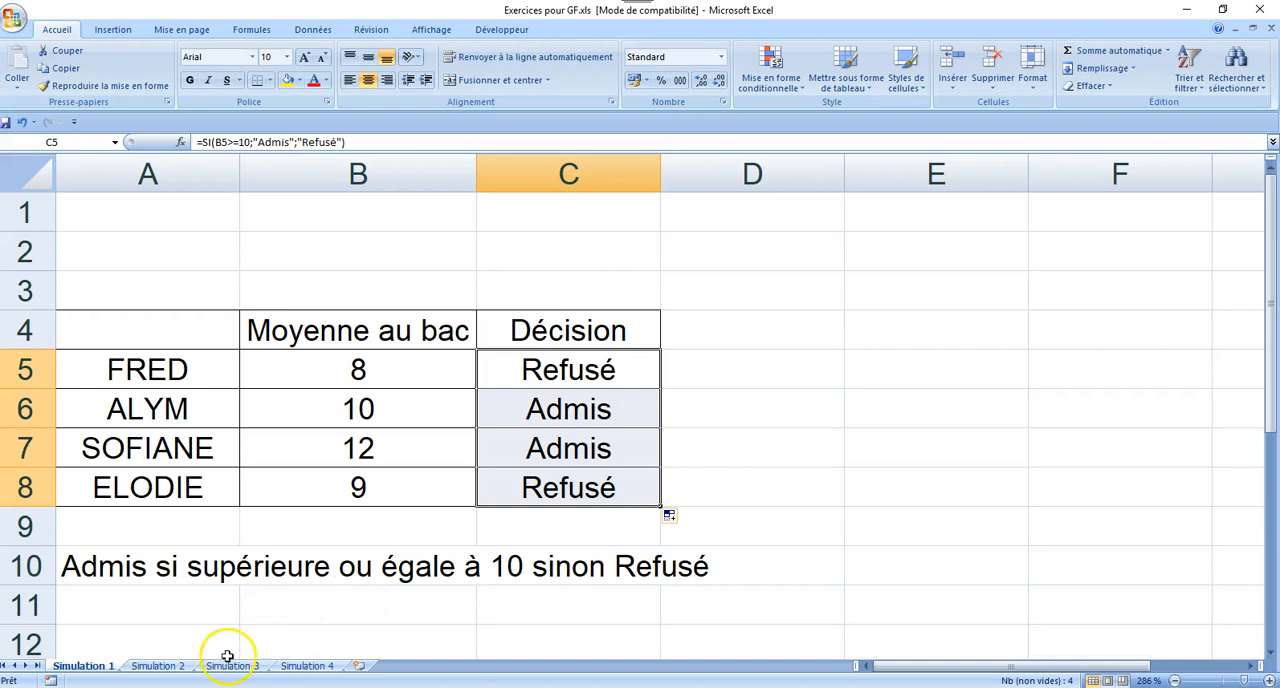
# Switch to the Simulation 2 worksheet and enlarge it to 180% zoom
pyautogui.click(182, 667)
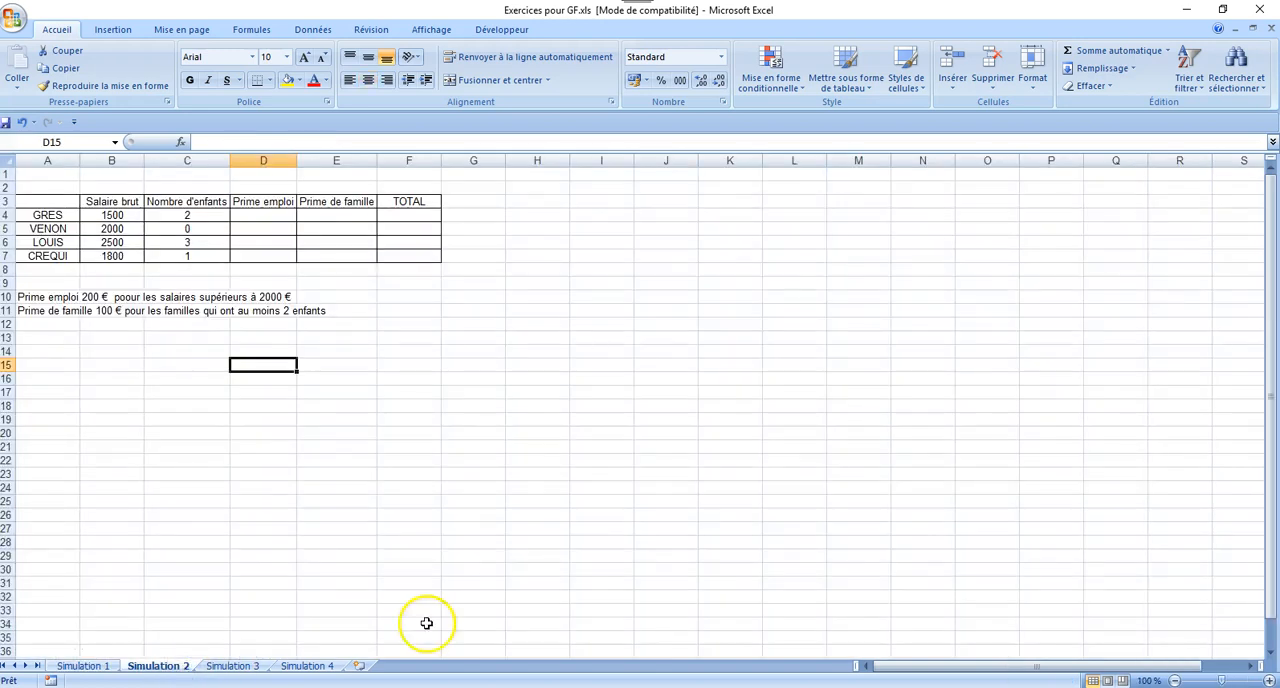
pyautogui.click(1268, 680)
pyautogui.click(1268, 680)
pyautogui.click(1268, 680)
pyautogui.click(1268, 680)
pyautogui.click(1268, 680)
pyautogui.click(1268, 680)
pyautogui.click(1268, 680)
pyautogui.click(1268, 680)
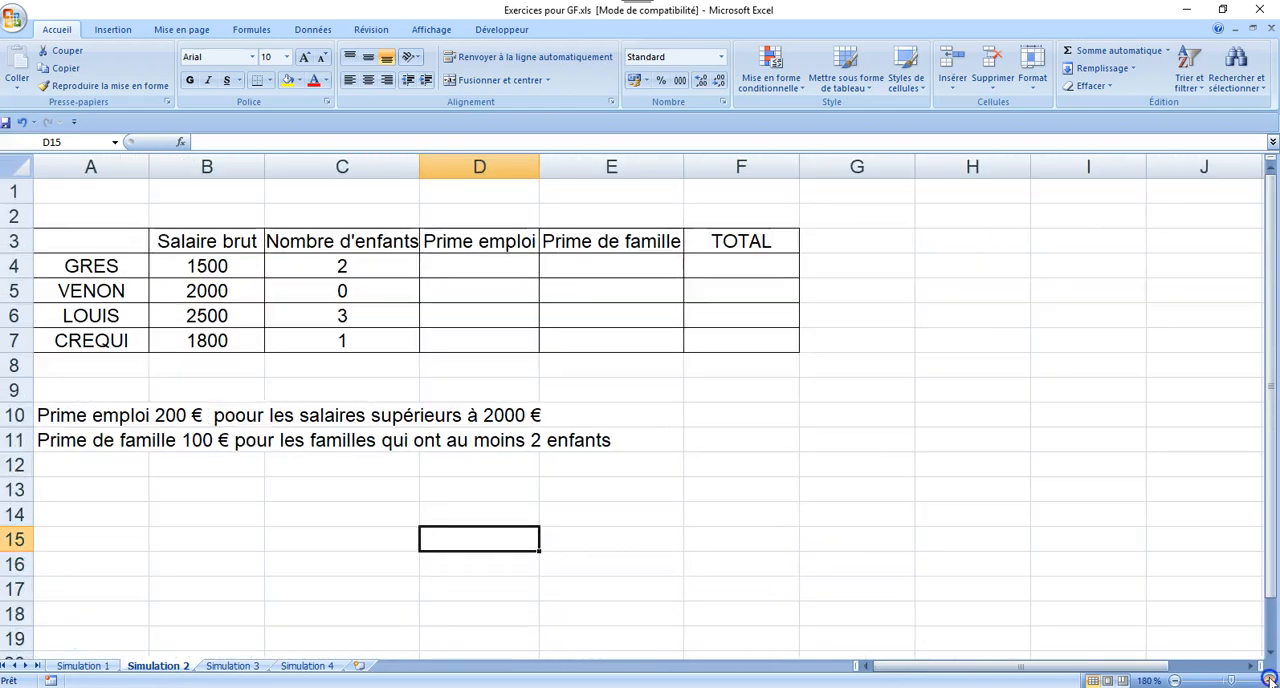
# Enter the formula =SI(B4>2000;200;"") in cell D4 of the Prime emploi column
pyautogui.click(476, 270)
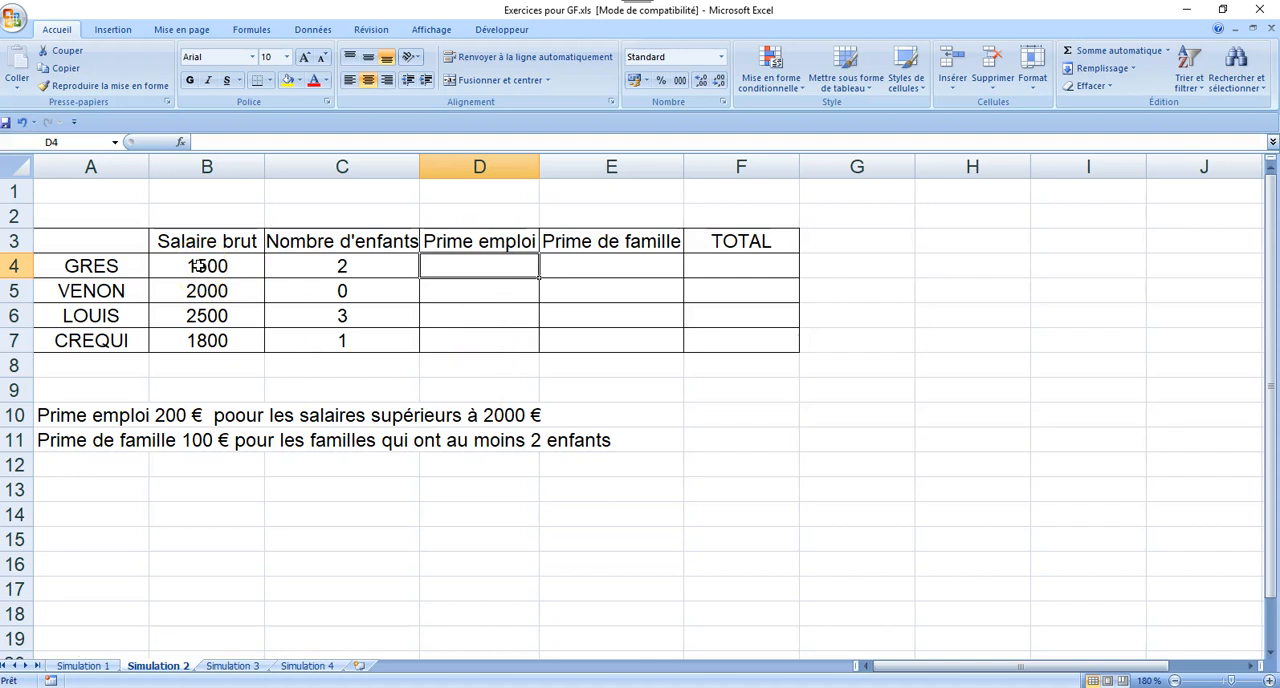
pyautogui.write('=s')
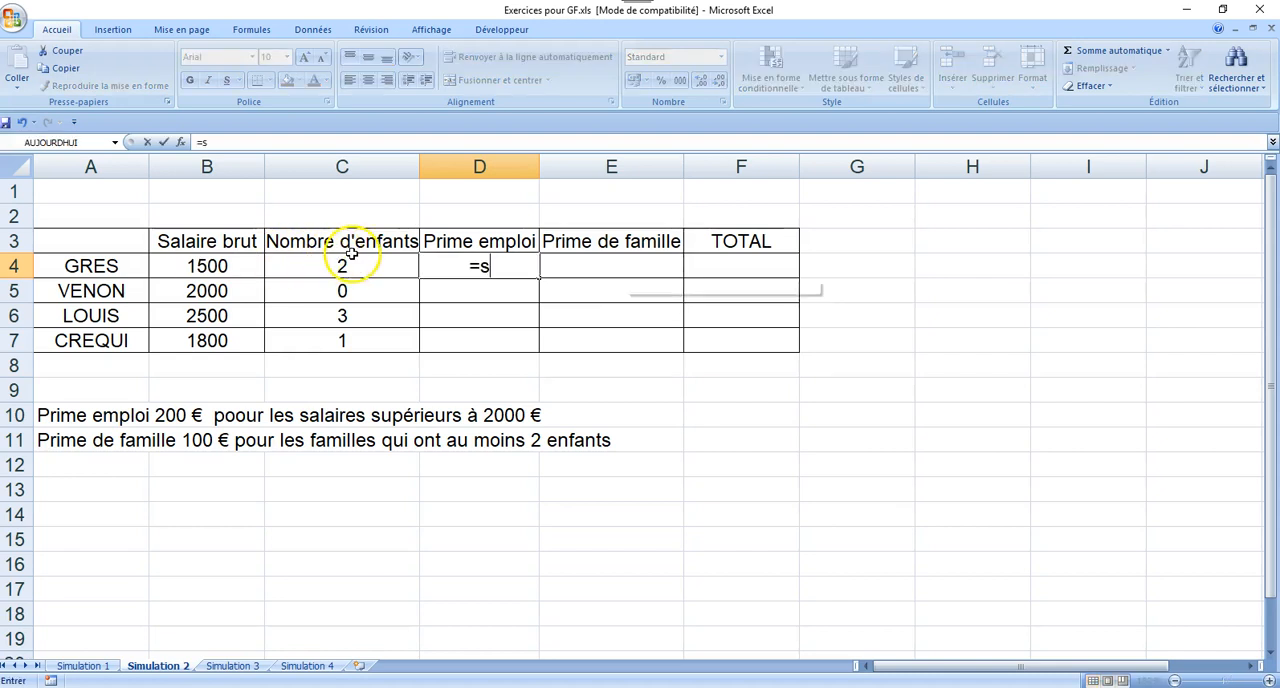
pyautogui.write('i(')
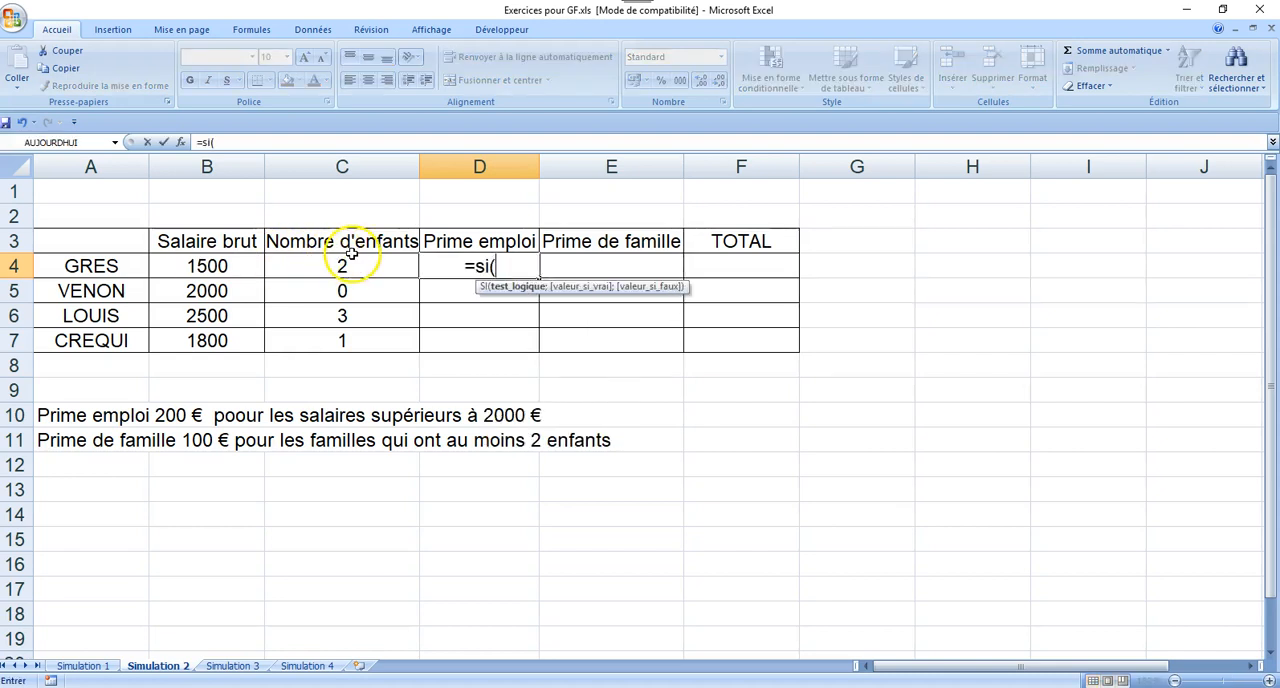
pyautogui.click(228, 265)
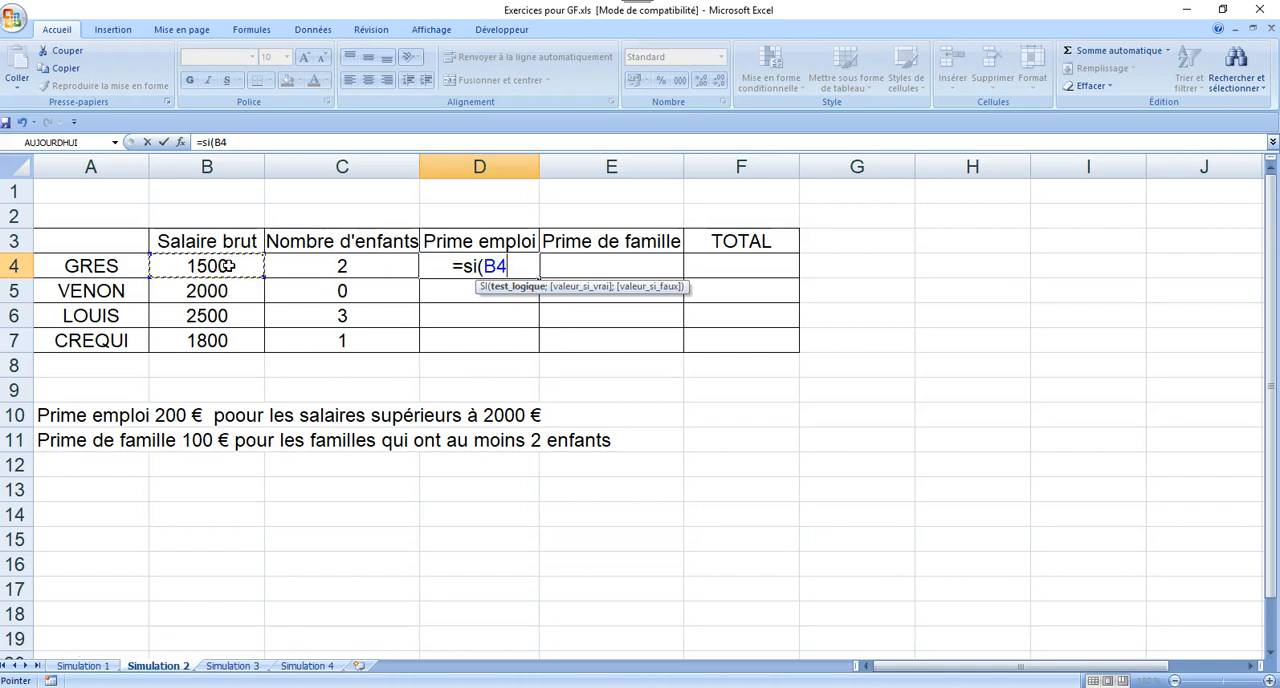
pyautogui.write('>2')
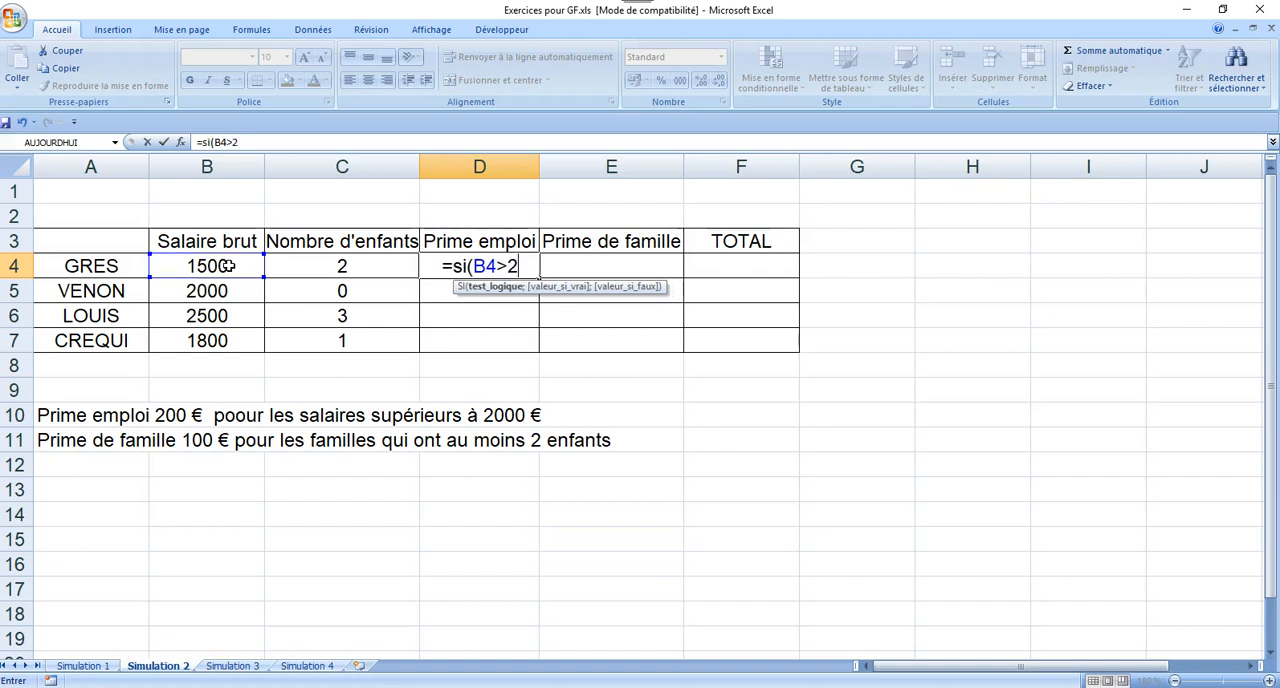
pyautogui.write('000')
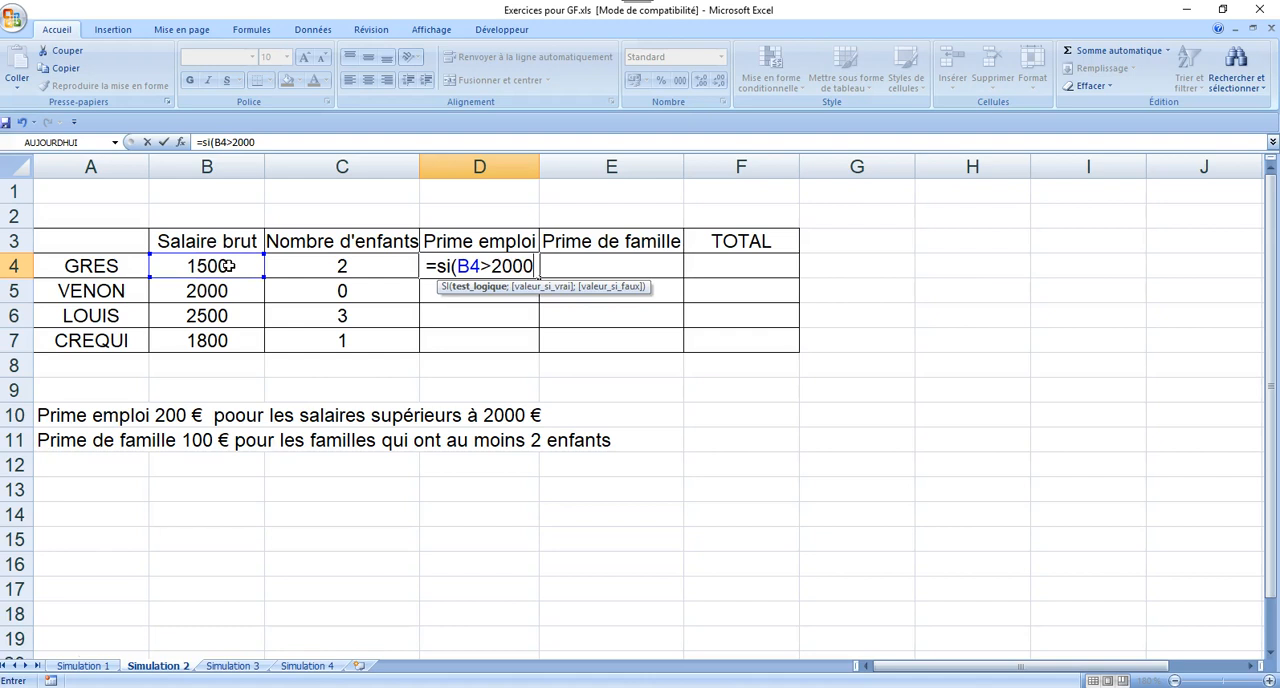
pyautogui.write(';')
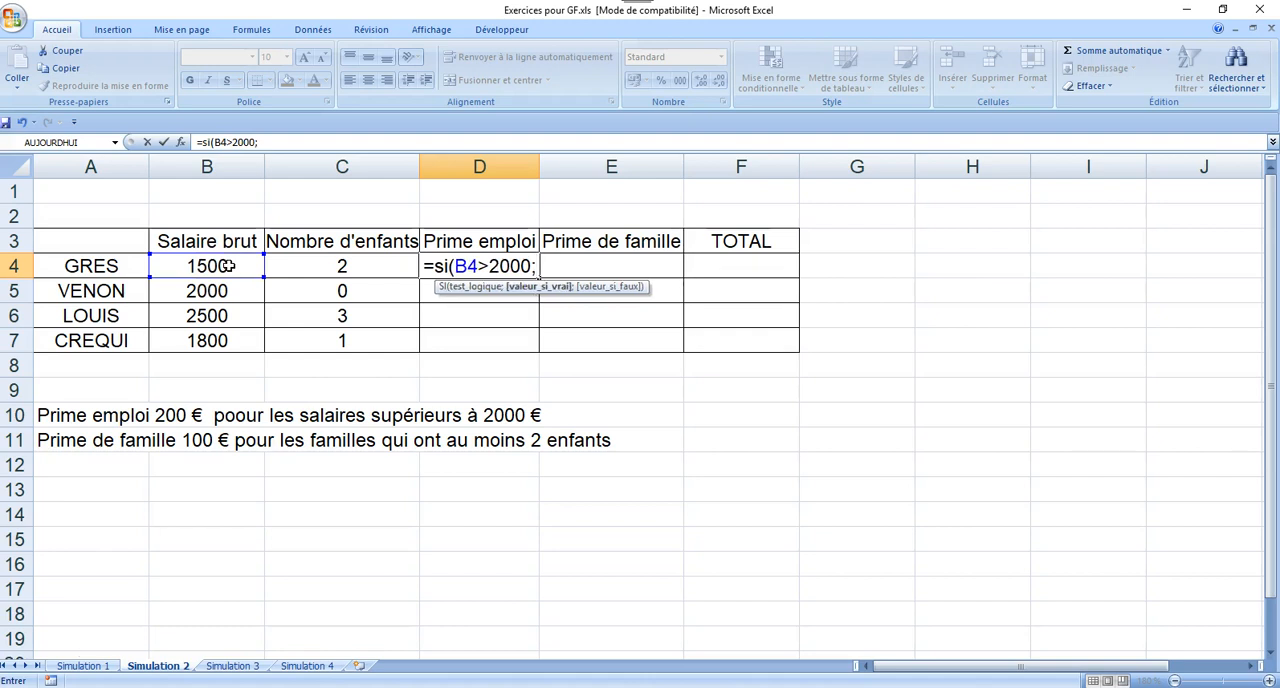
pyautogui.write('2')
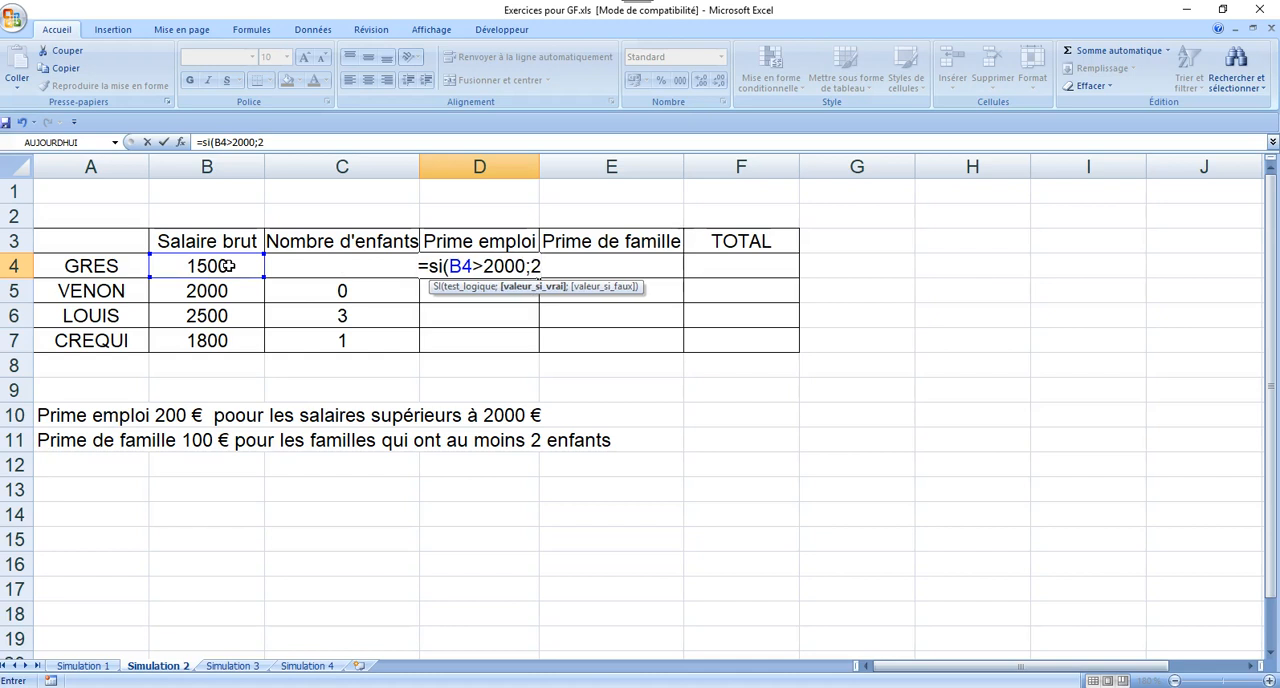
pyautogui.write('00')
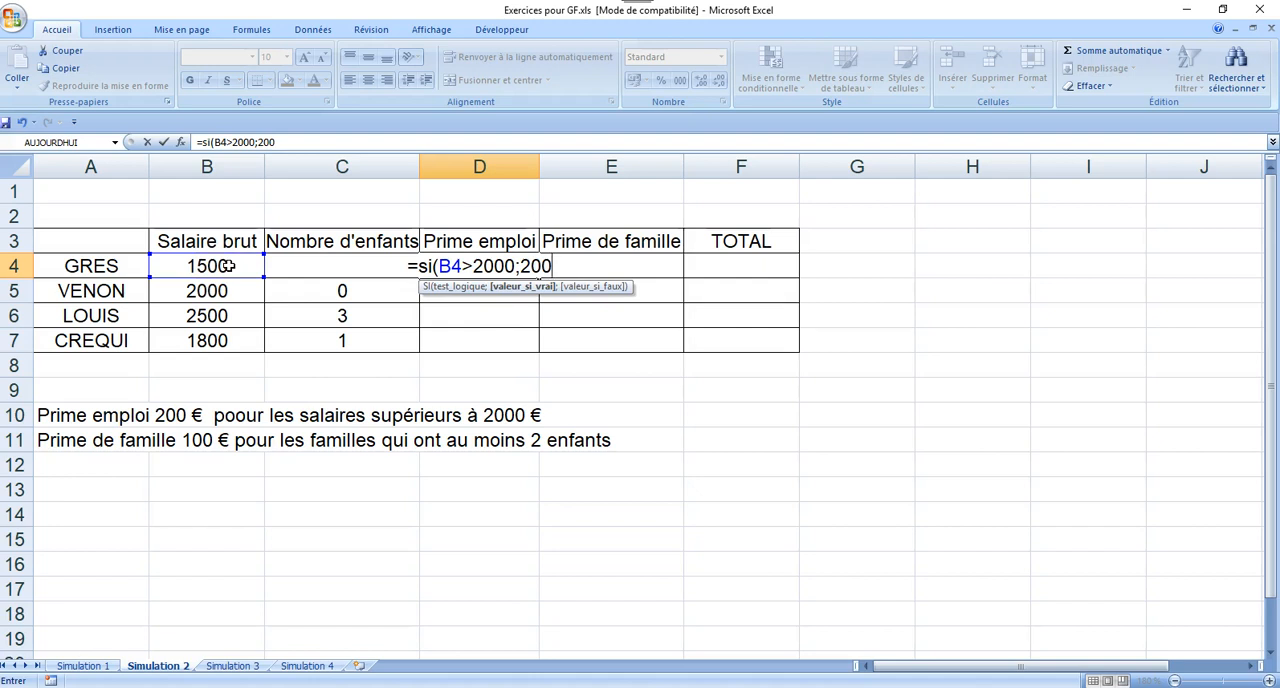
pyautogui.write(';')
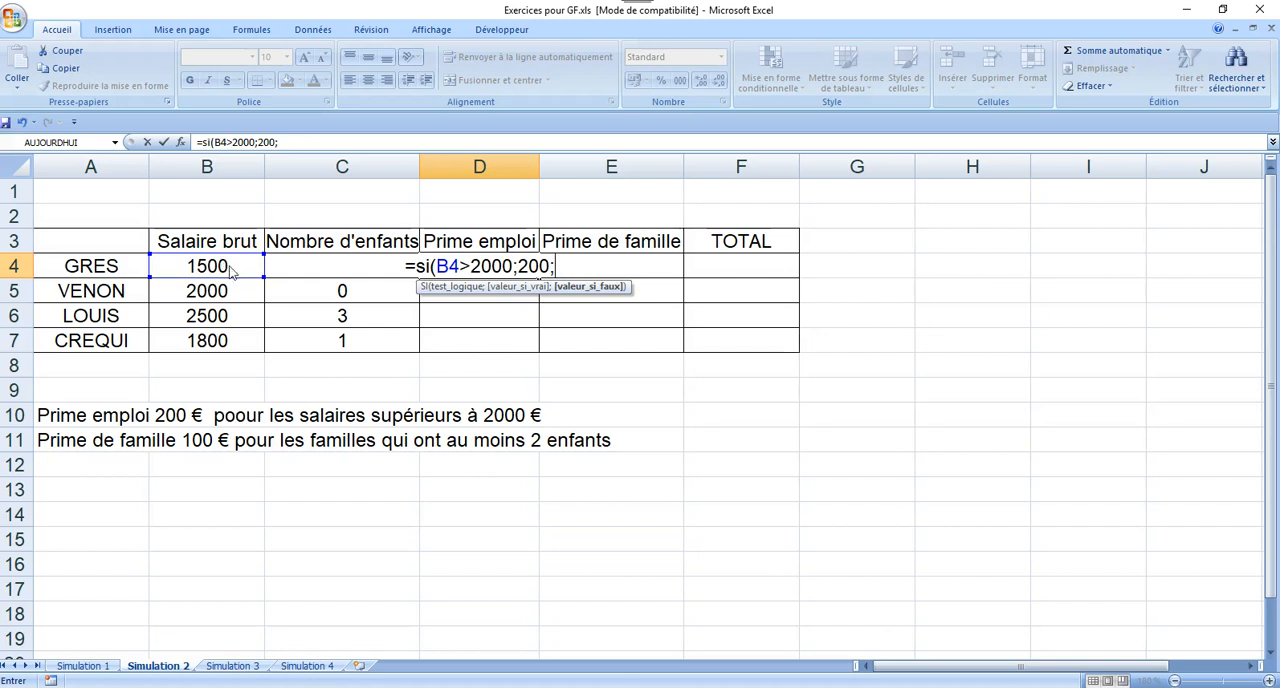
pyautogui.write('0')
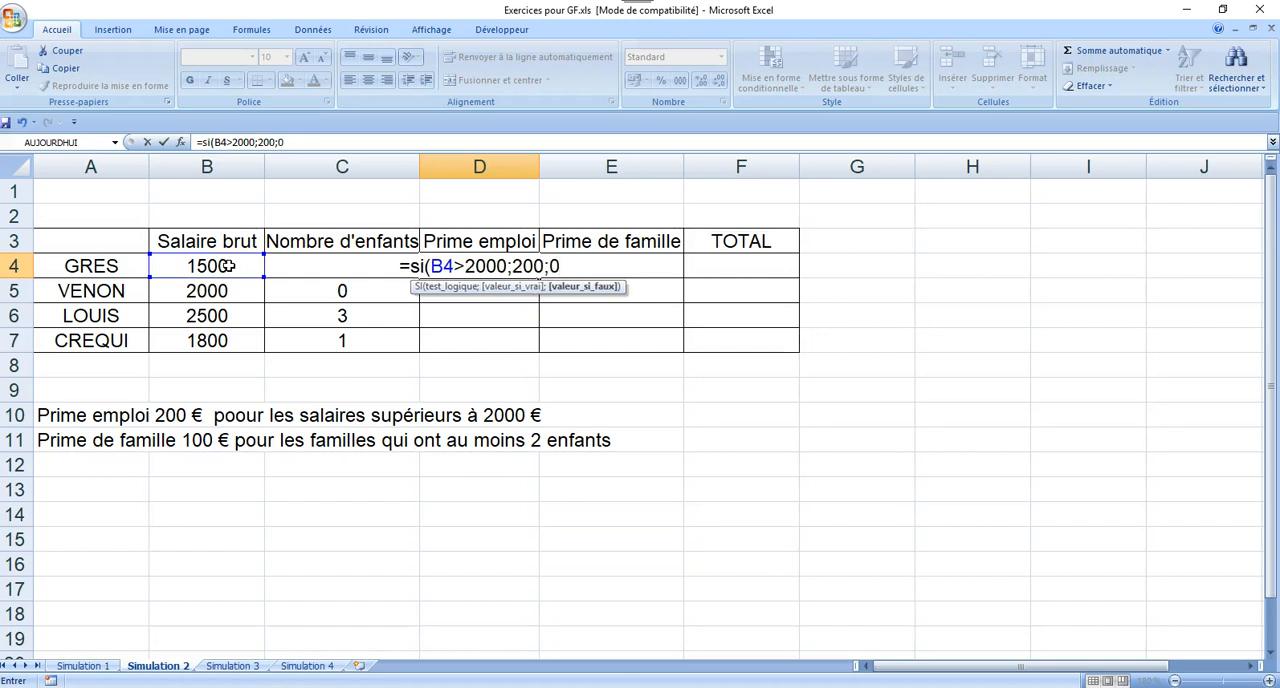
pyautogui.press('BackSpace')
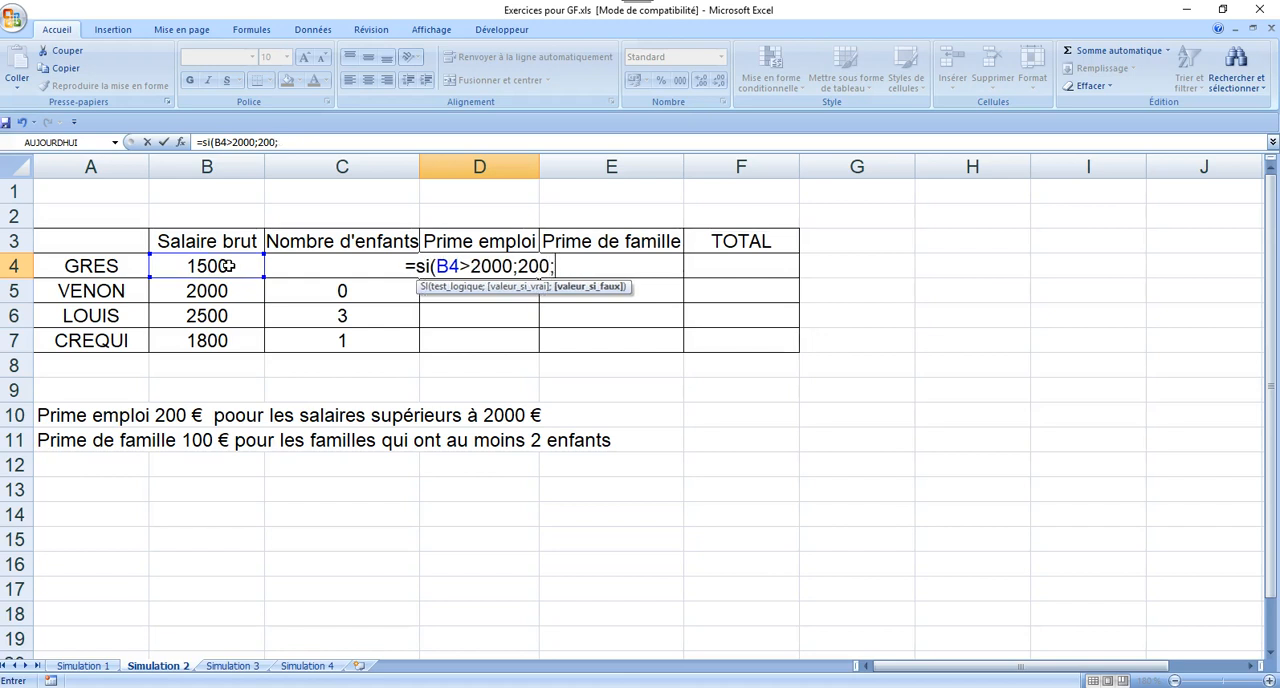
pyautogui.write('""')
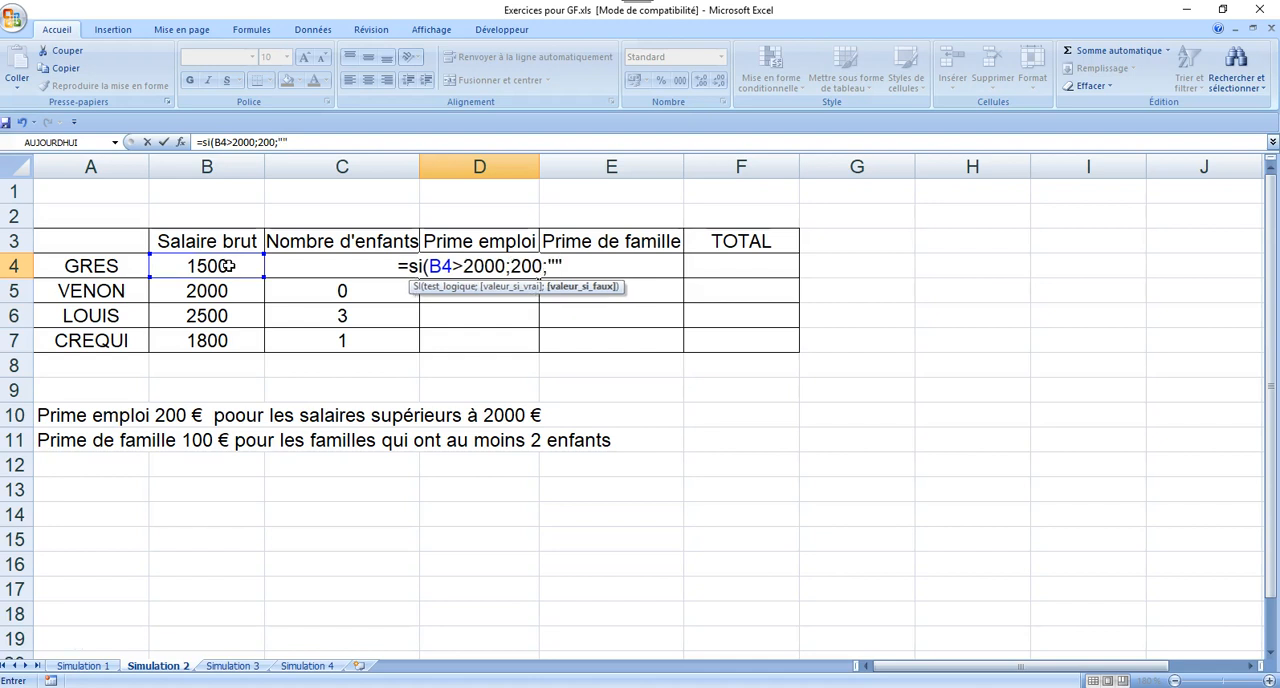
pyautogui.write(')')
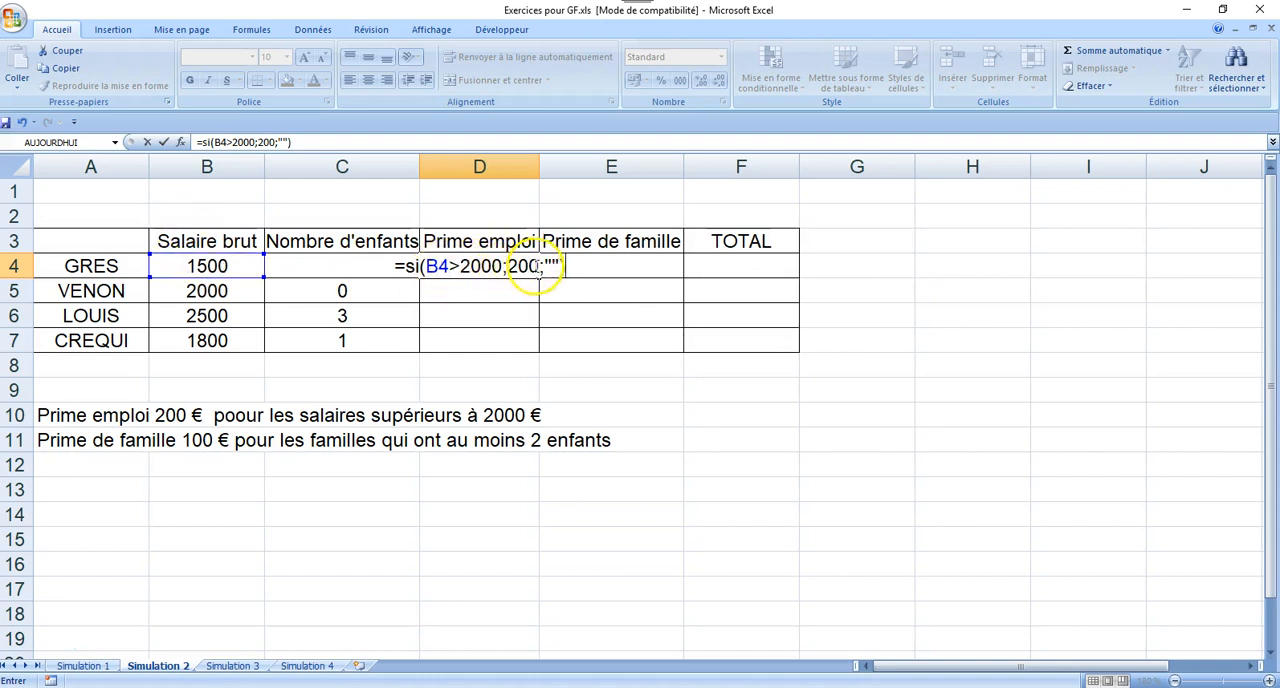
pyautogui.press('Return')
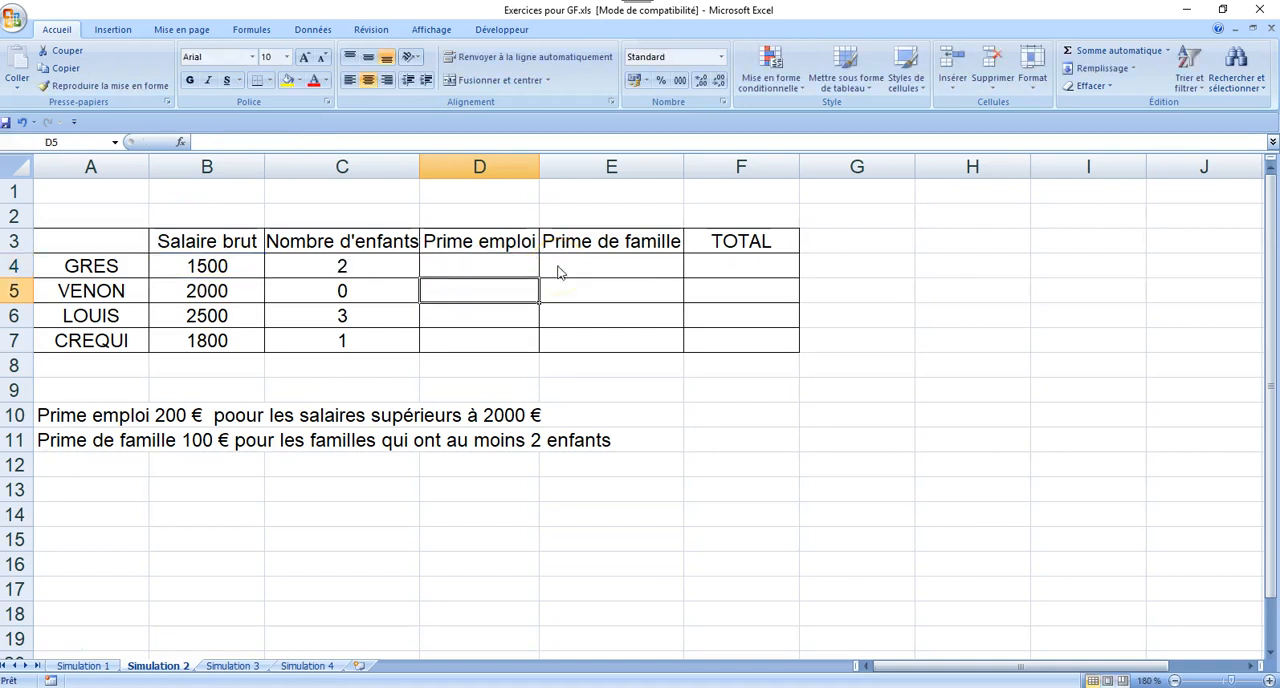
# Copy the Prime emploi formula from D4 down through D7
pyautogui.click(508, 266)
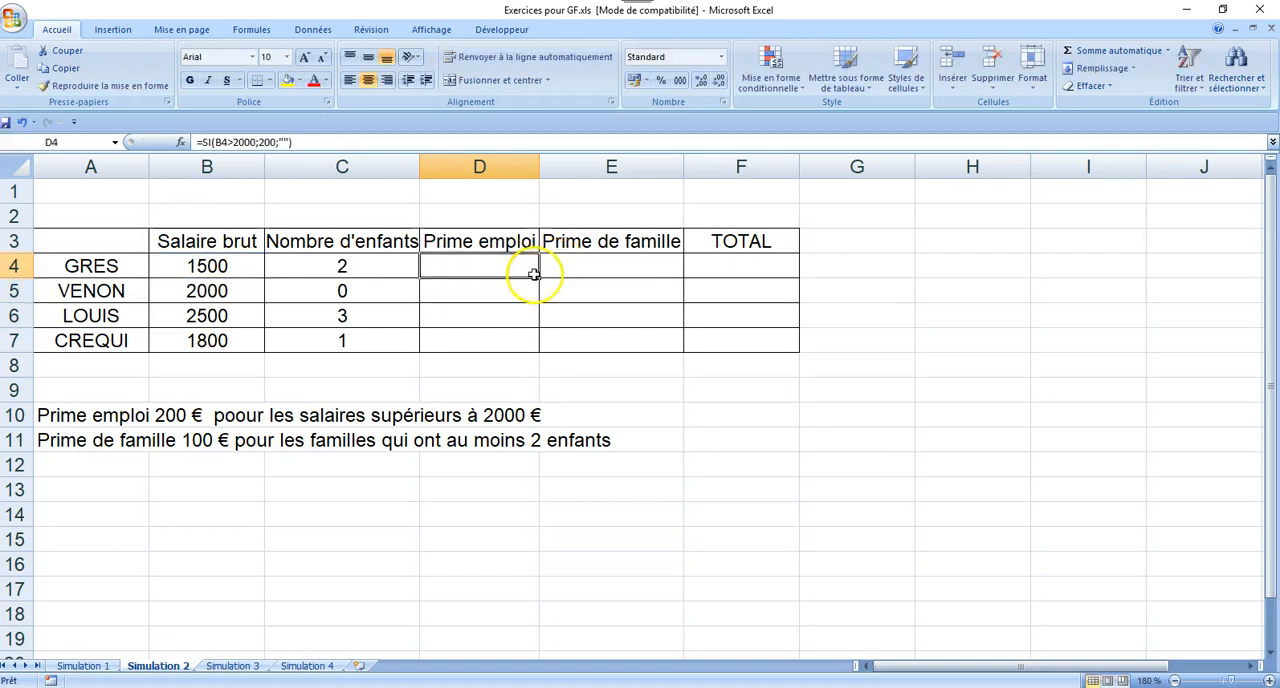
pyautogui.moveTo(539, 277); pyautogui.dragTo(528, 344)
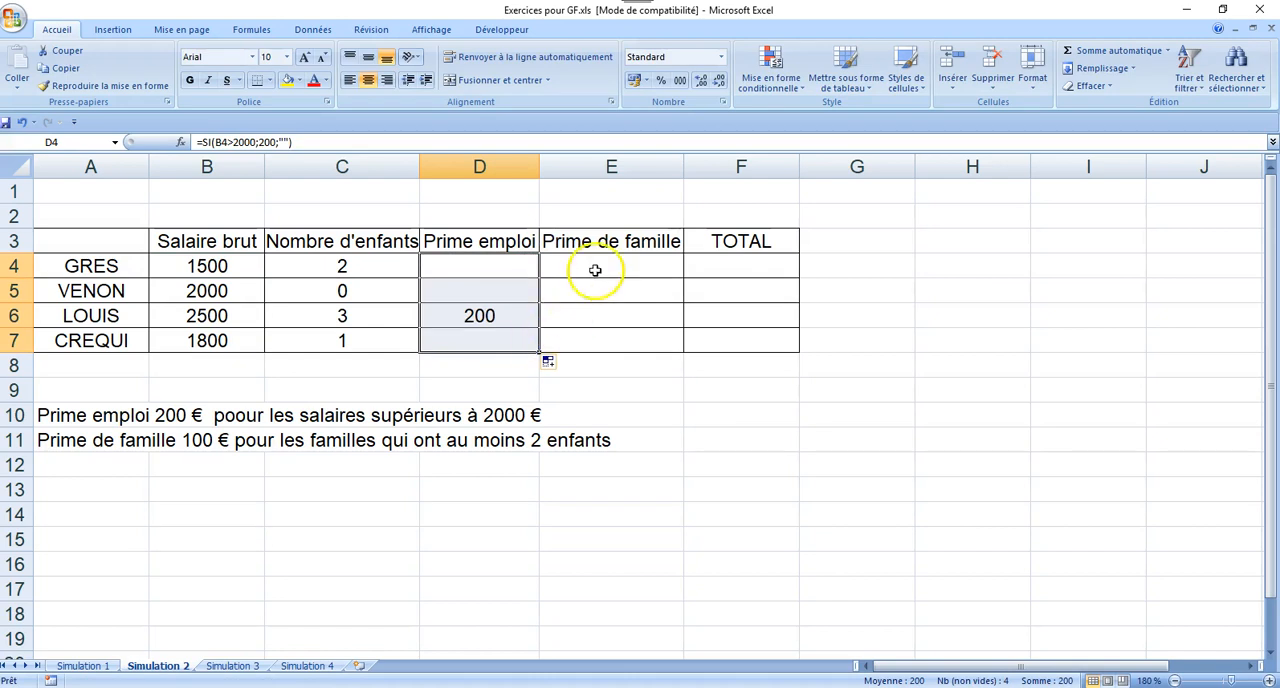
# Enter the formula =SI(C4>=2;100;0) in cell E4 of the Prime de famille column
pyautogui.click(596, 267)
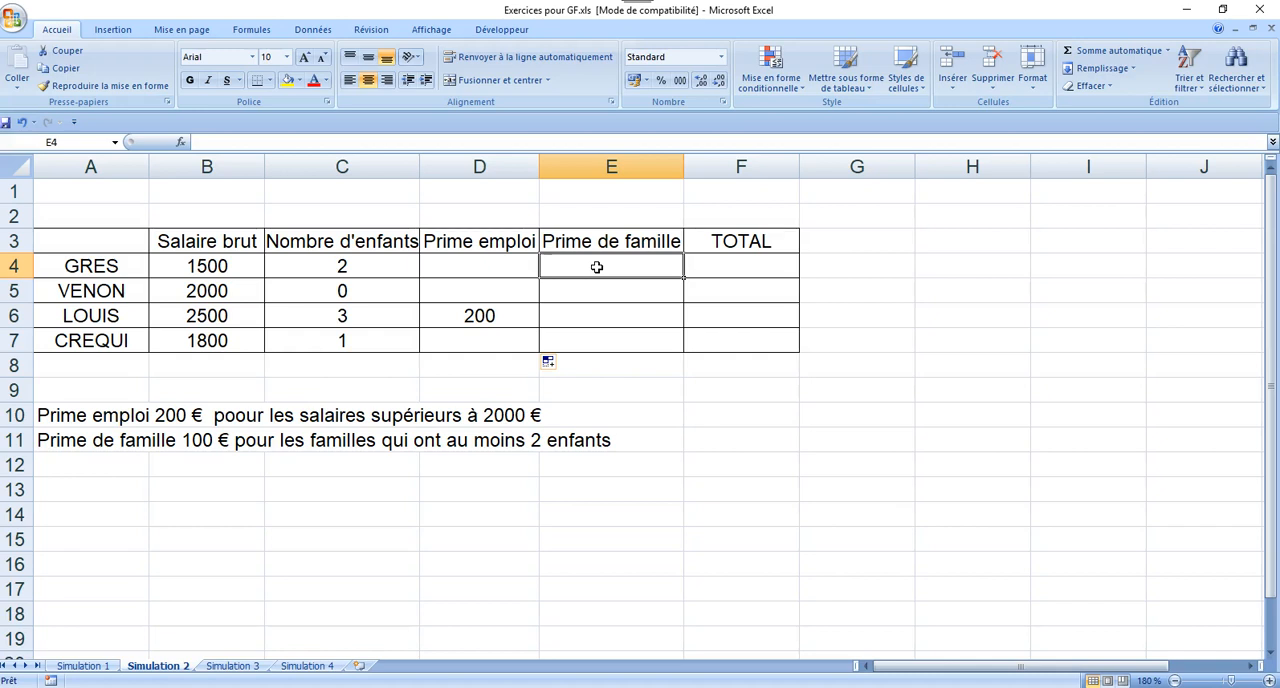
pyautogui.write('=si')
pyautogui.write('(')
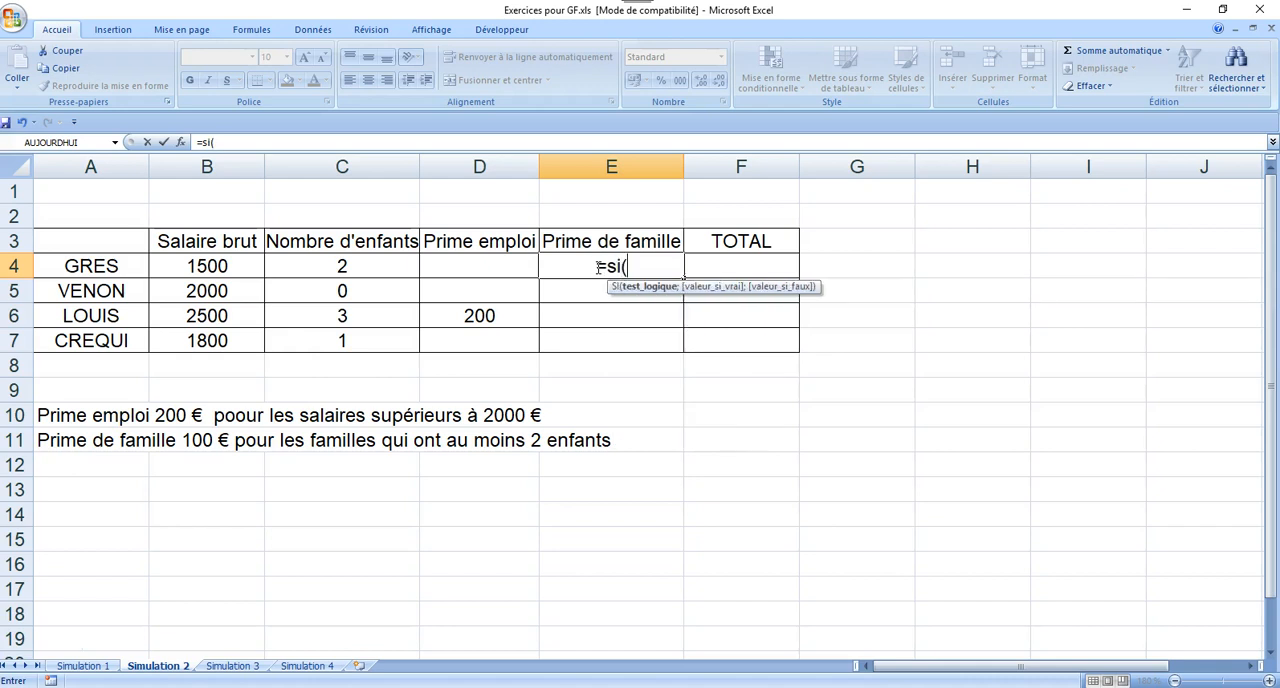
pyautogui.click(388, 272)
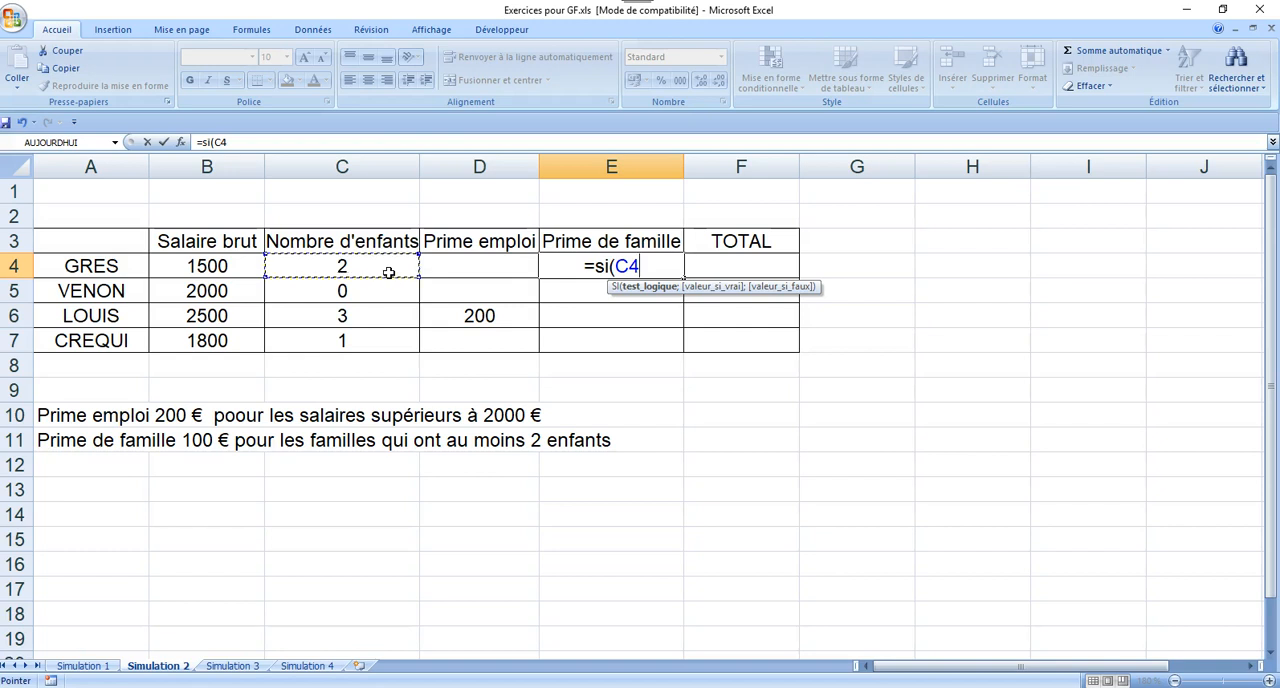
pyautogui.write('>=')
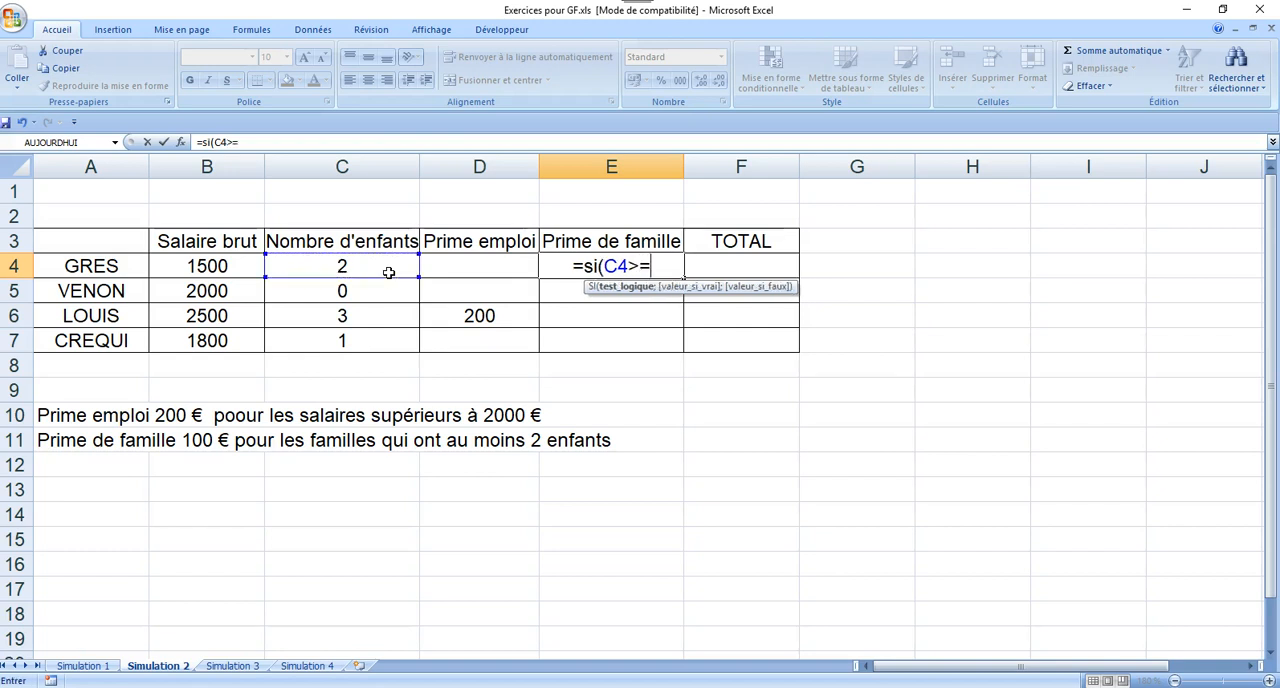
pyautogui.write('2;')
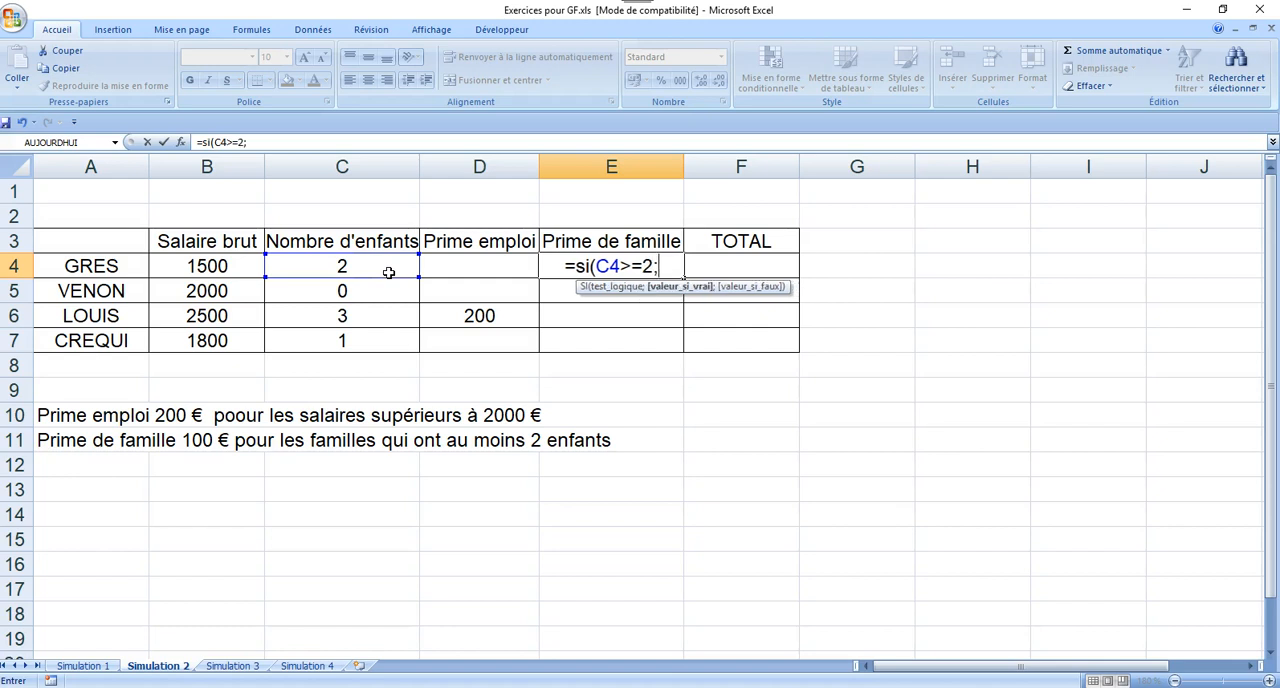
pyautogui.write('10')
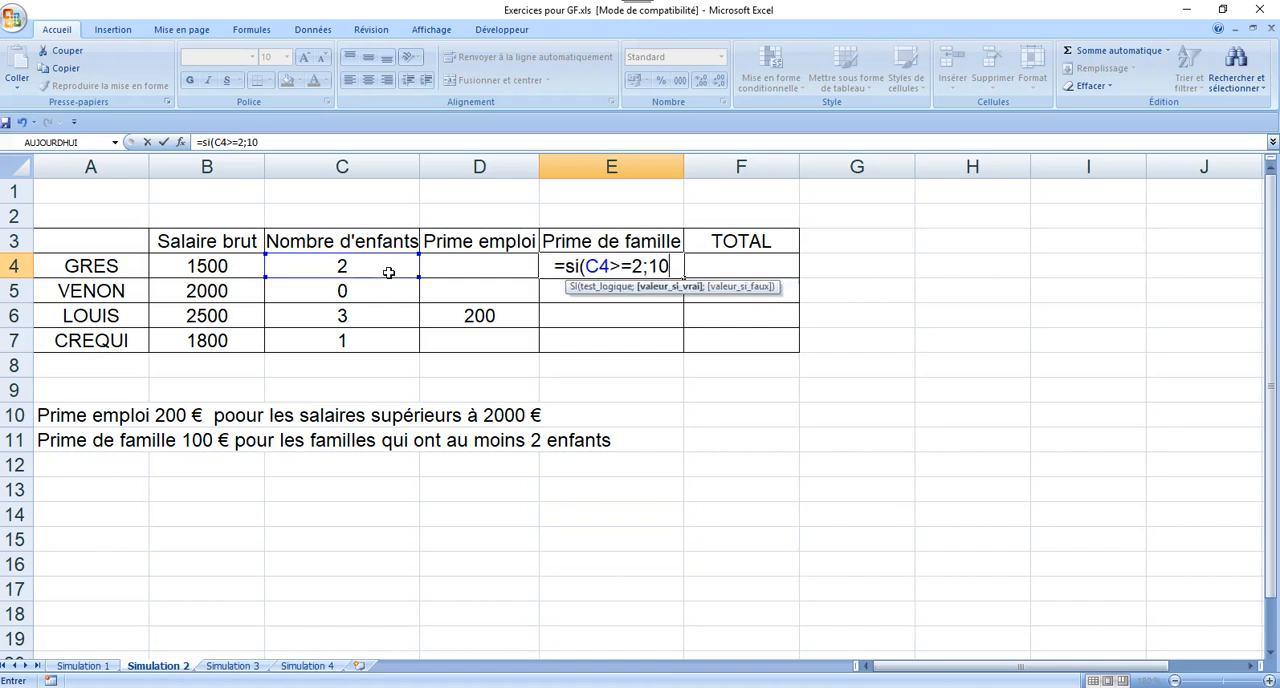
pyautogui.write('0;')
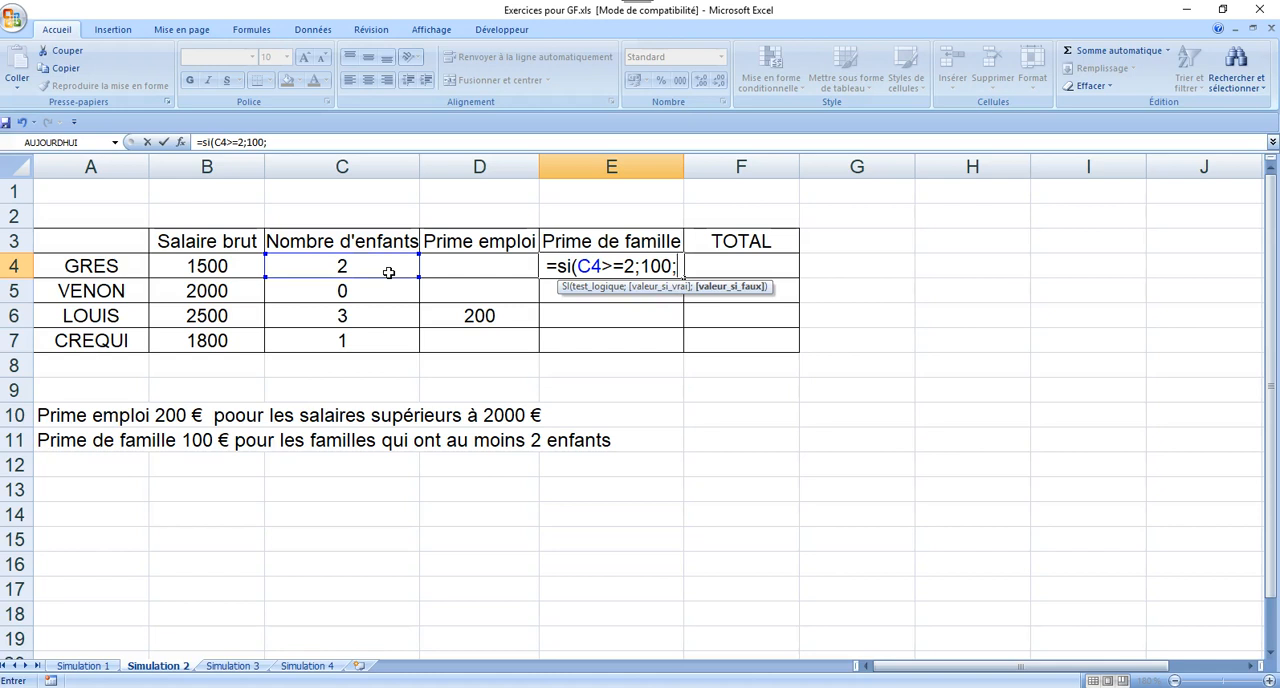
pyautogui.write('0')
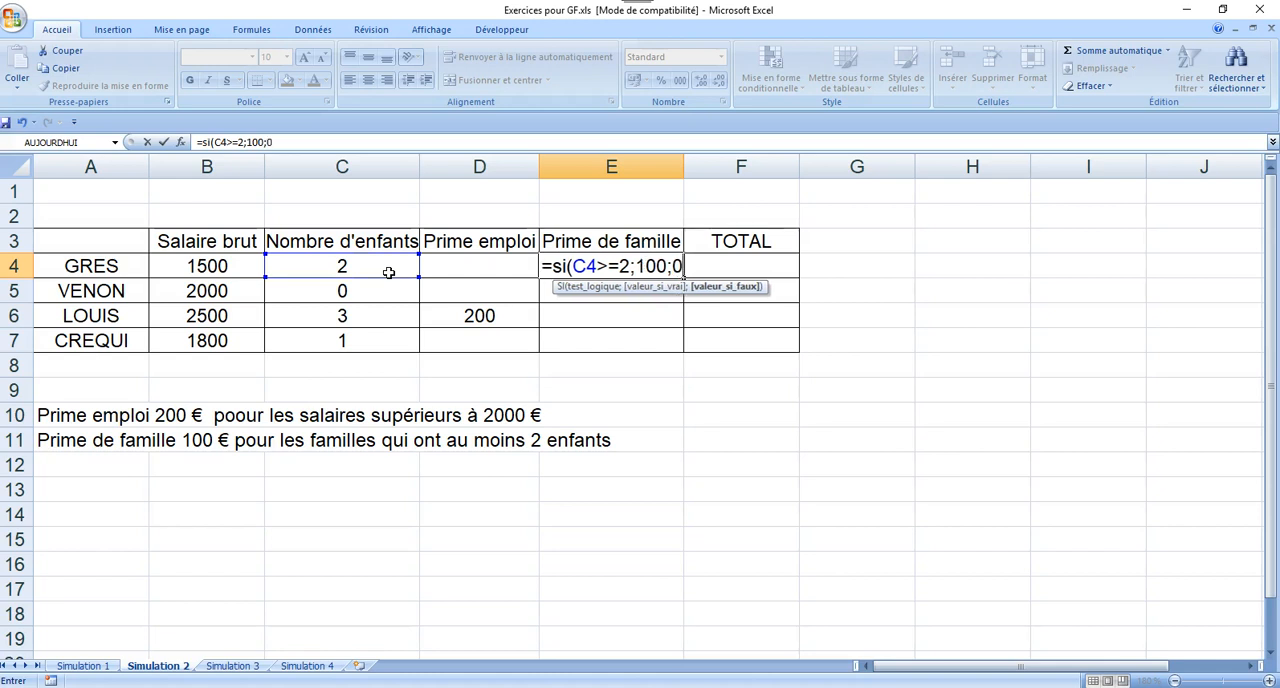
pyautogui.write(')')
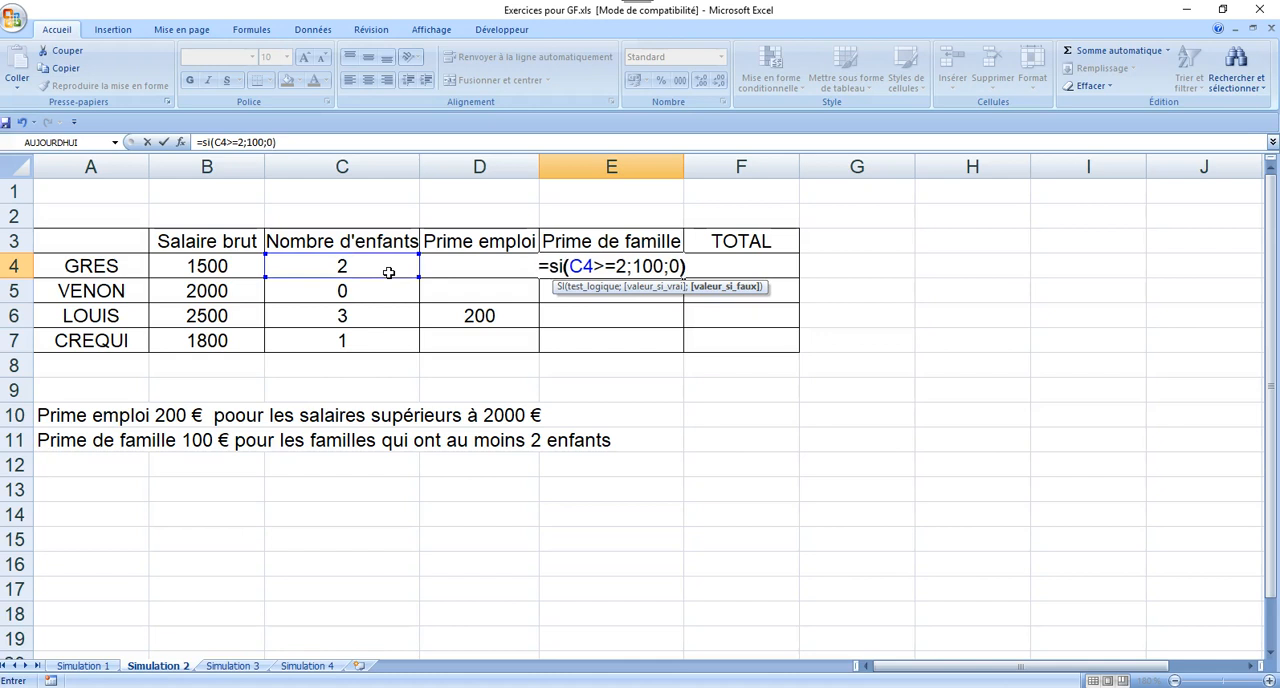
pyautogui.press('Return')
# Copy the Prime de famille formula from E4 down through E7
pyautogui.click(574, 271)
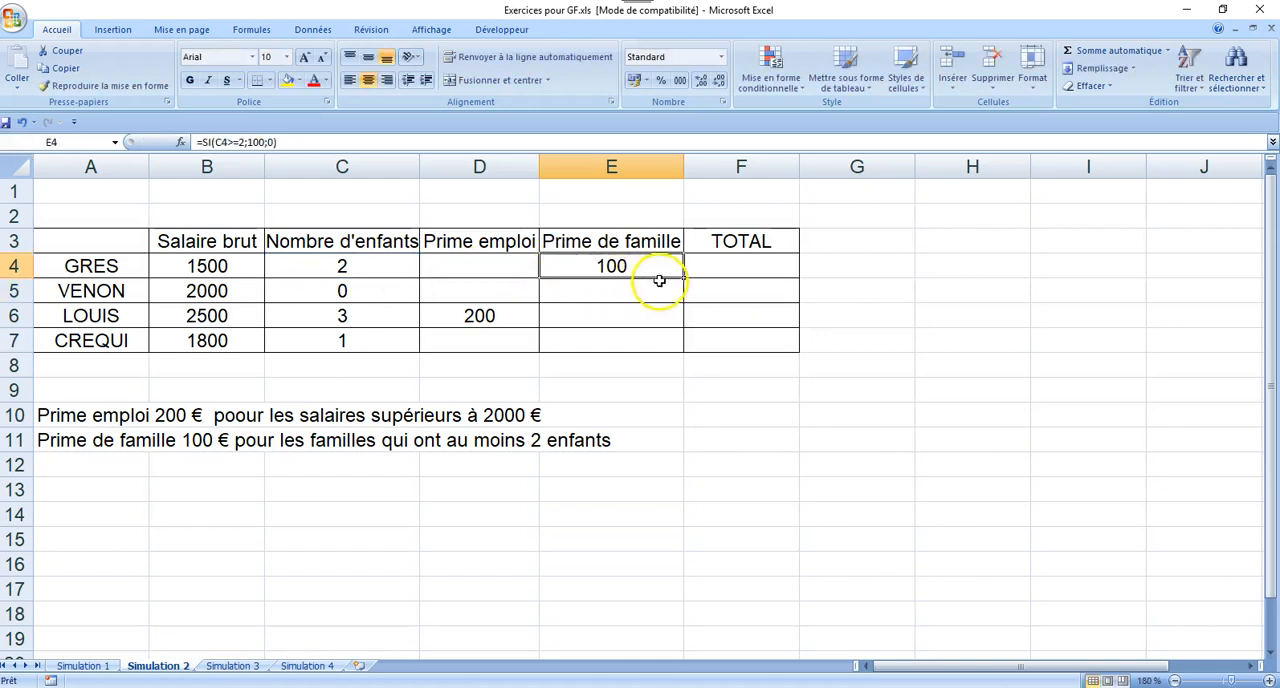
pyautogui.moveTo(683, 277); pyautogui.dragTo(678, 342)
pyautogui.click(676, 392)
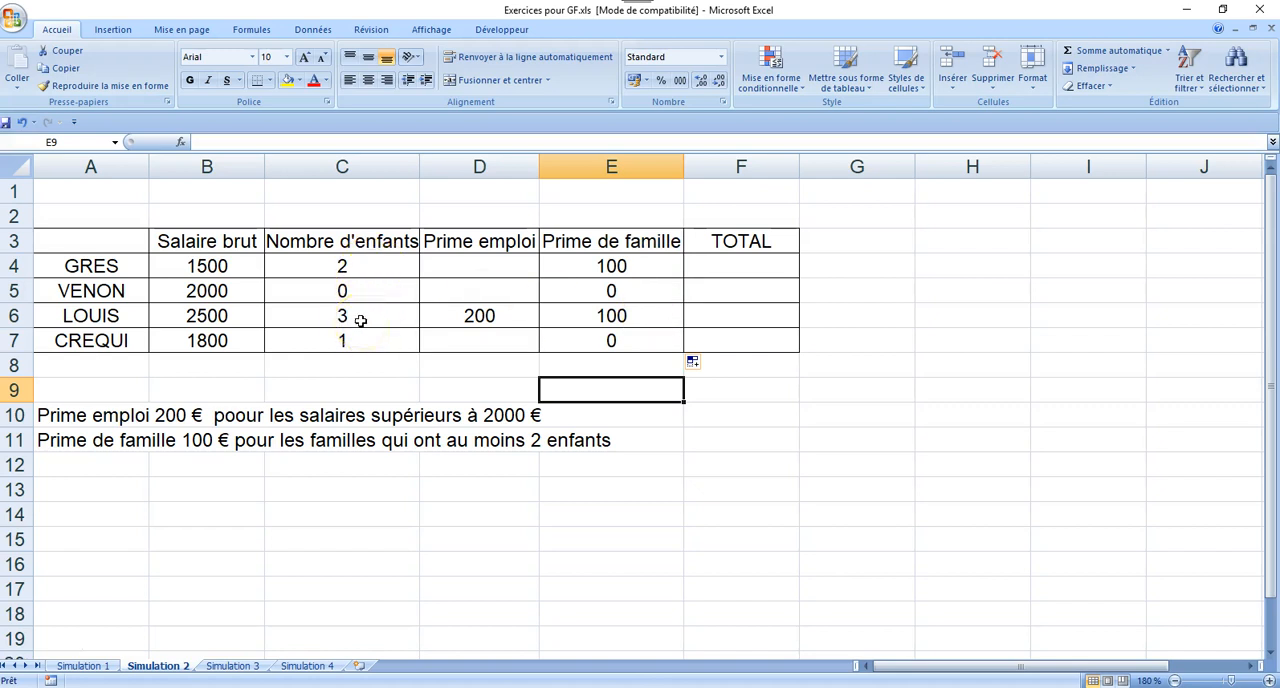
# Switch to the Simulation 3 worksheet and enlarge it to 190% zoom
pyautogui.click(229, 665)
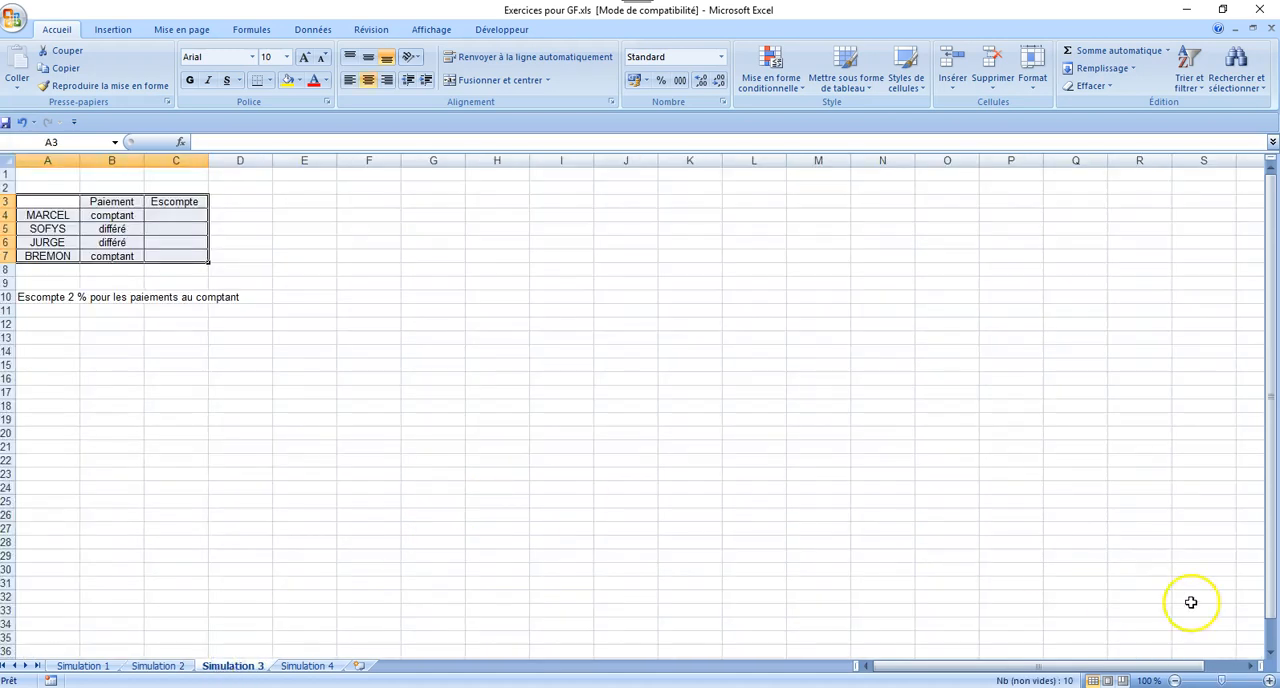
pyautogui.click(1269, 680)
pyautogui.click(1269, 680)
pyautogui.click(1269, 680)
pyautogui.click(1269, 680)
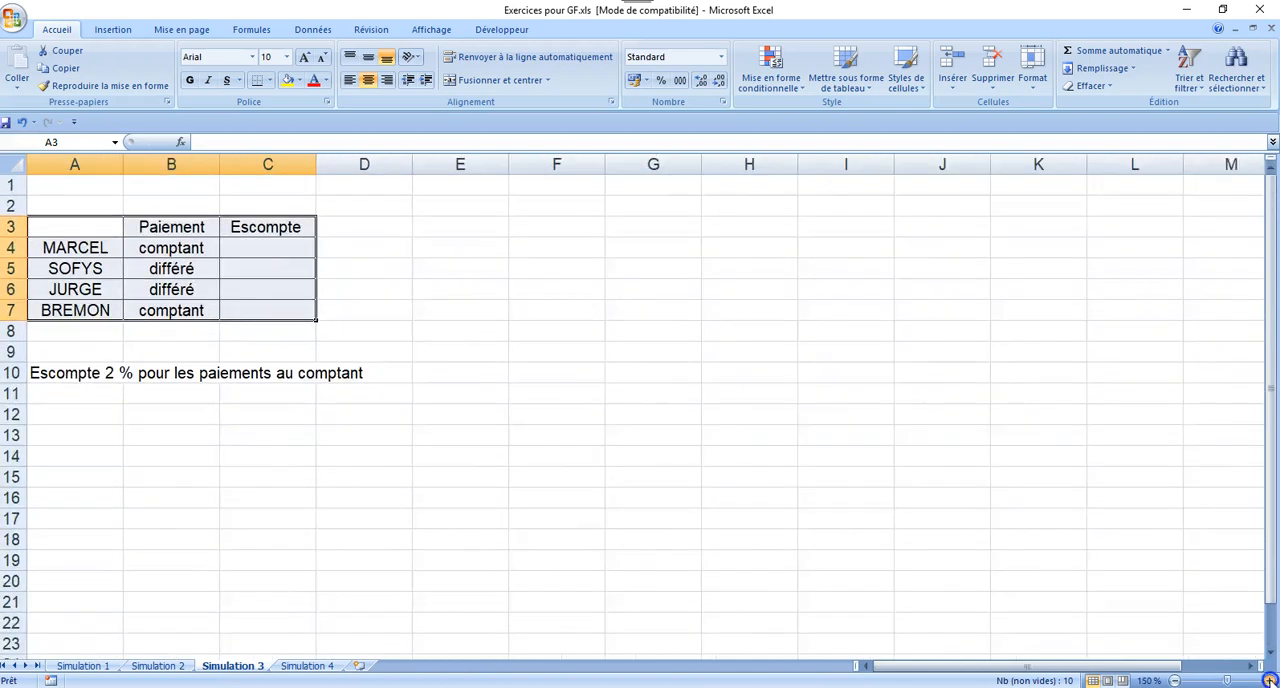
pyautogui.click(1269, 680)
pyautogui.click(1269, 680)
pyautogui.click(1269, 680)
pyautogui.click(1269, 680)
pyautogui.click(1269, 680)
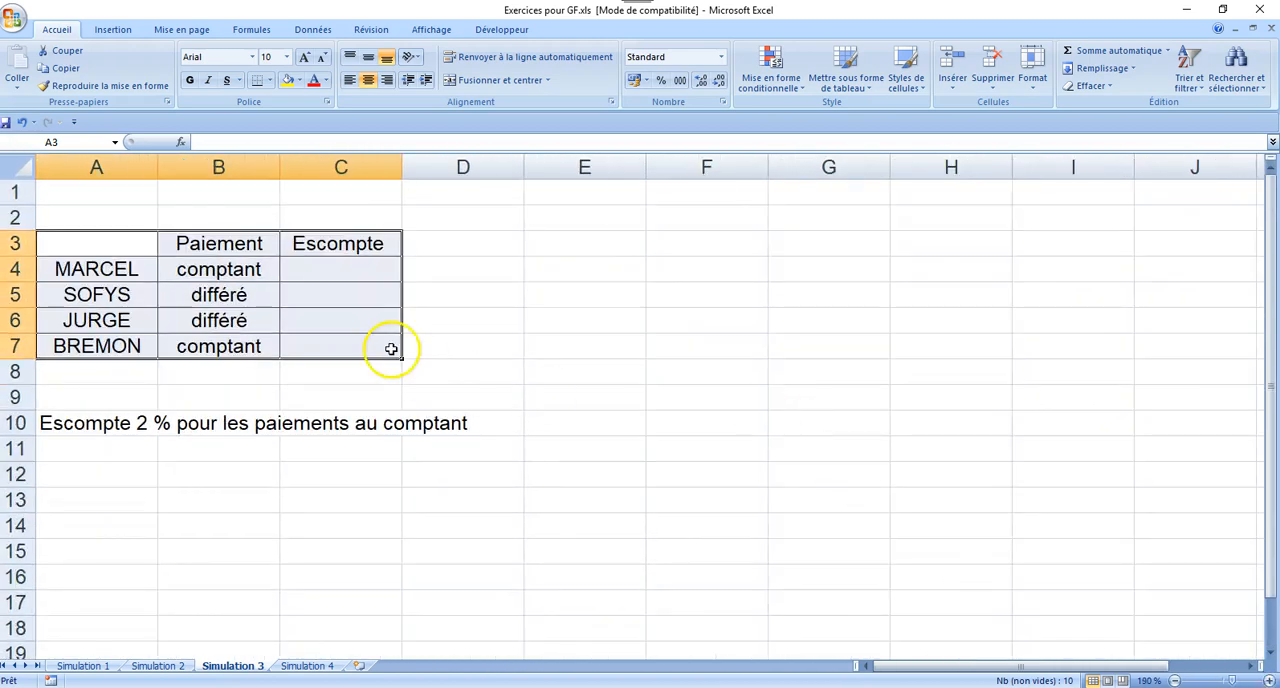
# Enter the formula =SI(B4="comptant";2%;0) in cell C4 of the Escompte column
pyautogui.click(367, 268)
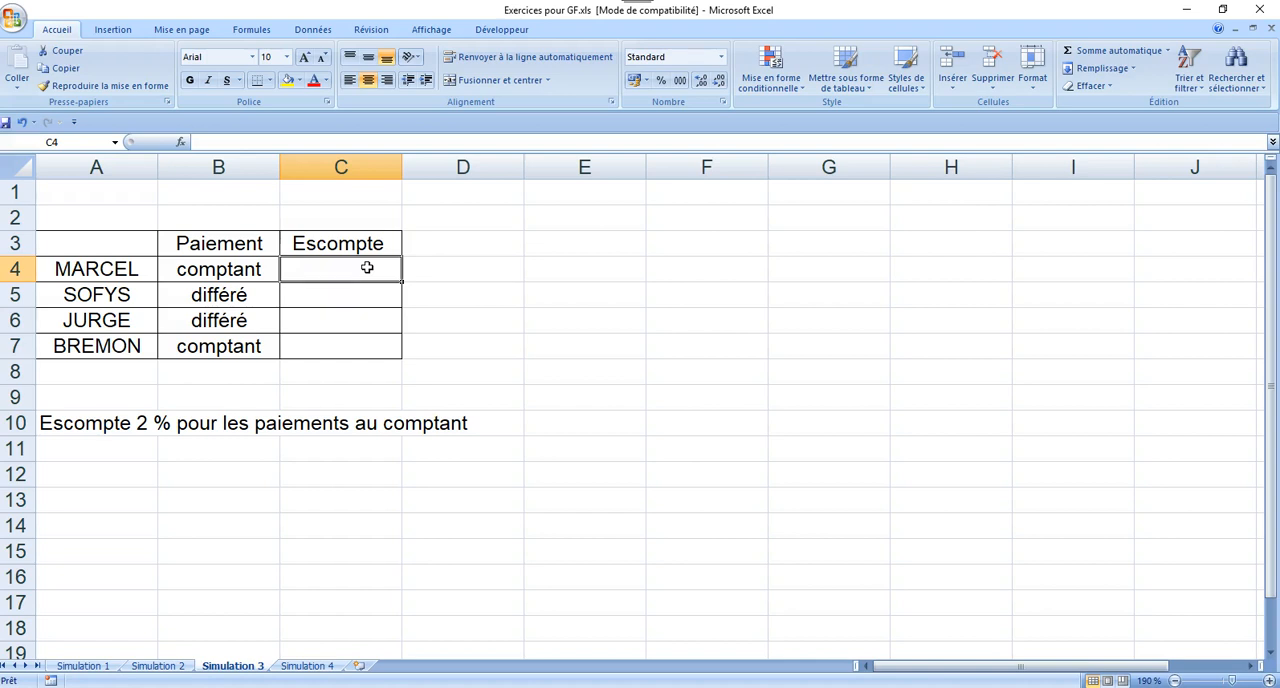
pyautogui.write('=si(')
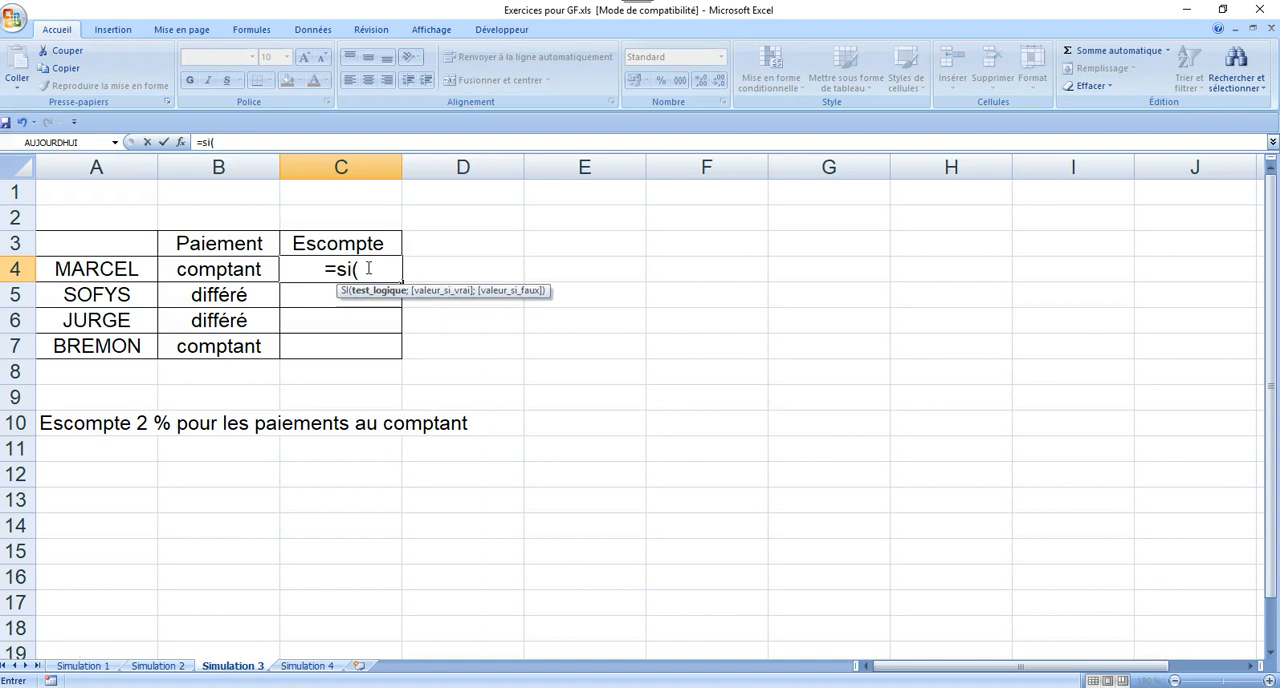
pyautogui.click(240, 276)
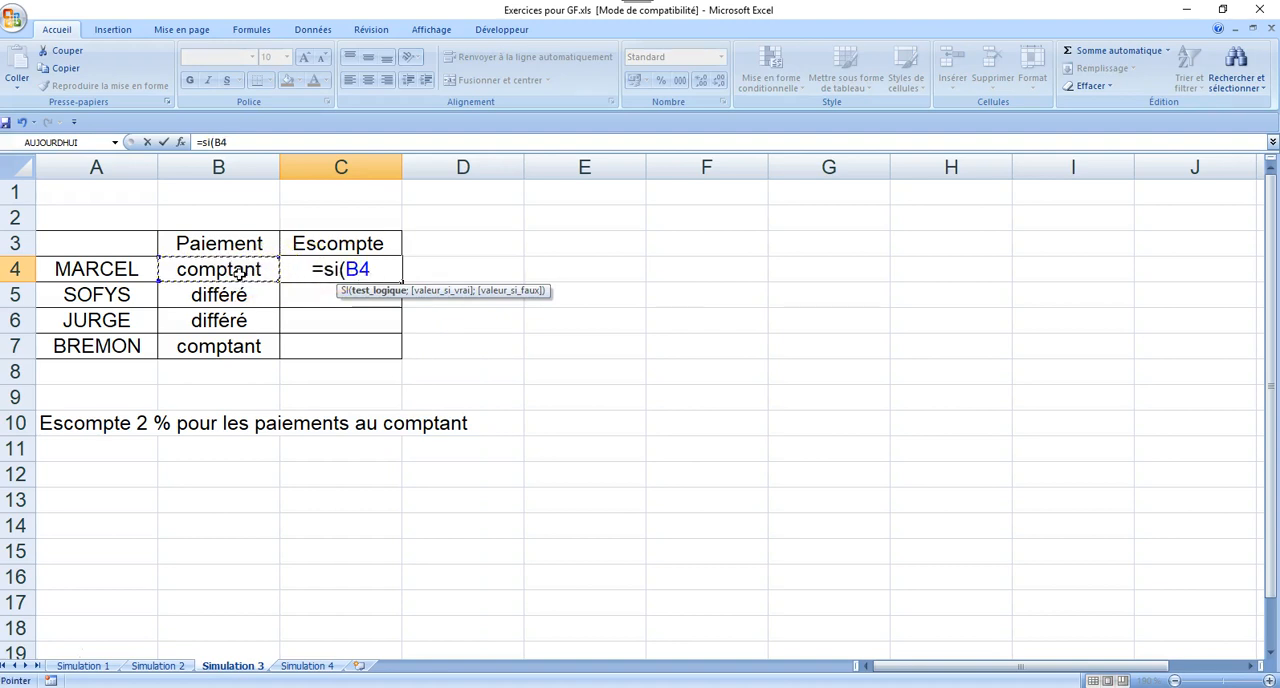
pyautogui.write('=')
pyautogui.write('"c')
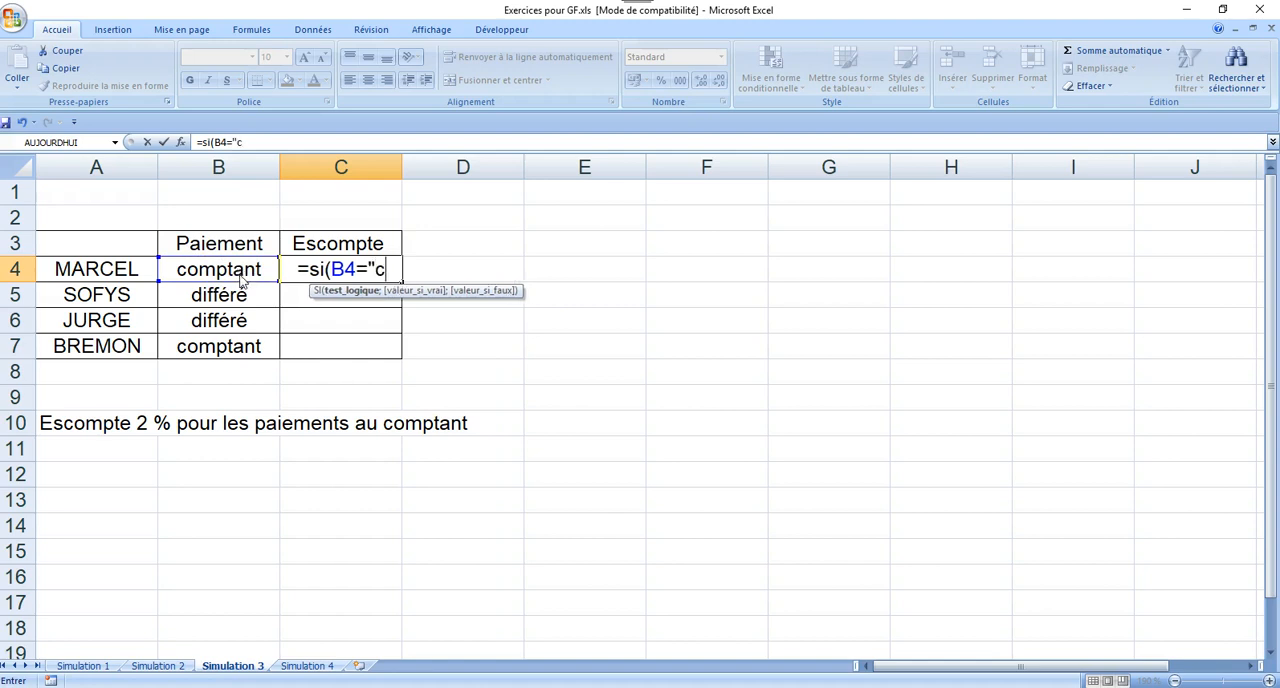
pyautogui.write('omptant')
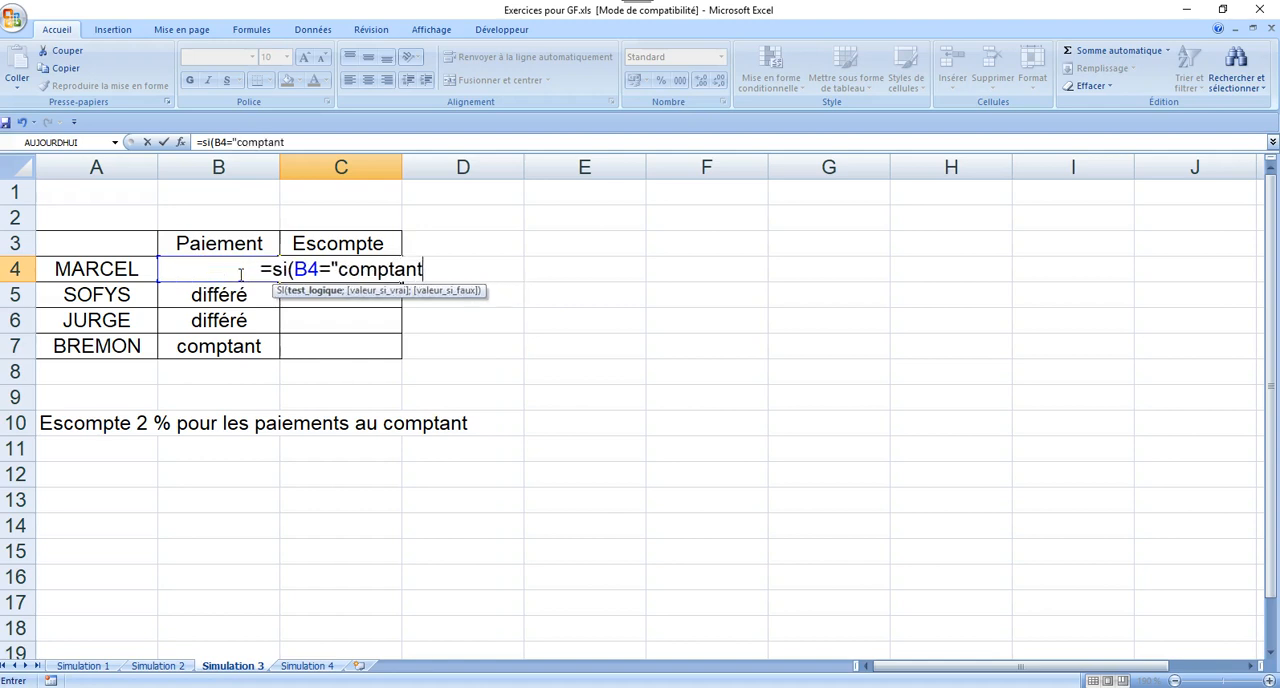
pyautogui.write('";')
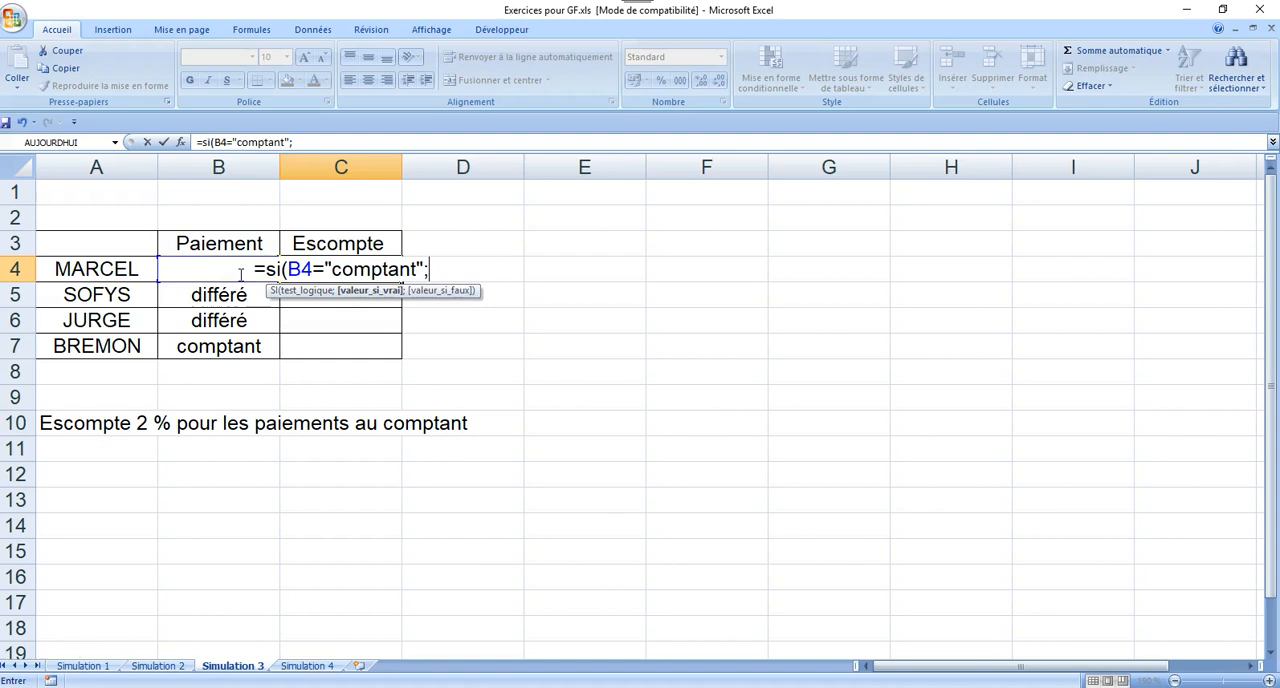
pyautogui.write('2%')
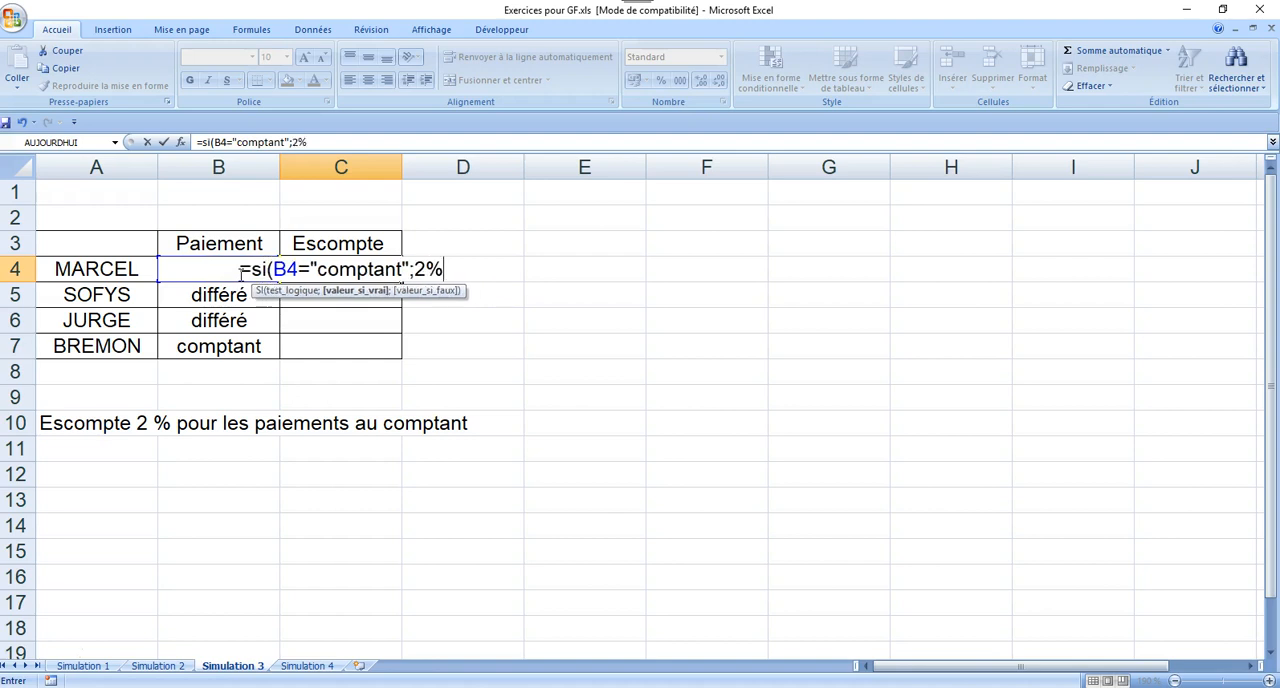
pyautogui.write(':')
pyautogui.press('BackSpace')
pyautogui.write(';0')
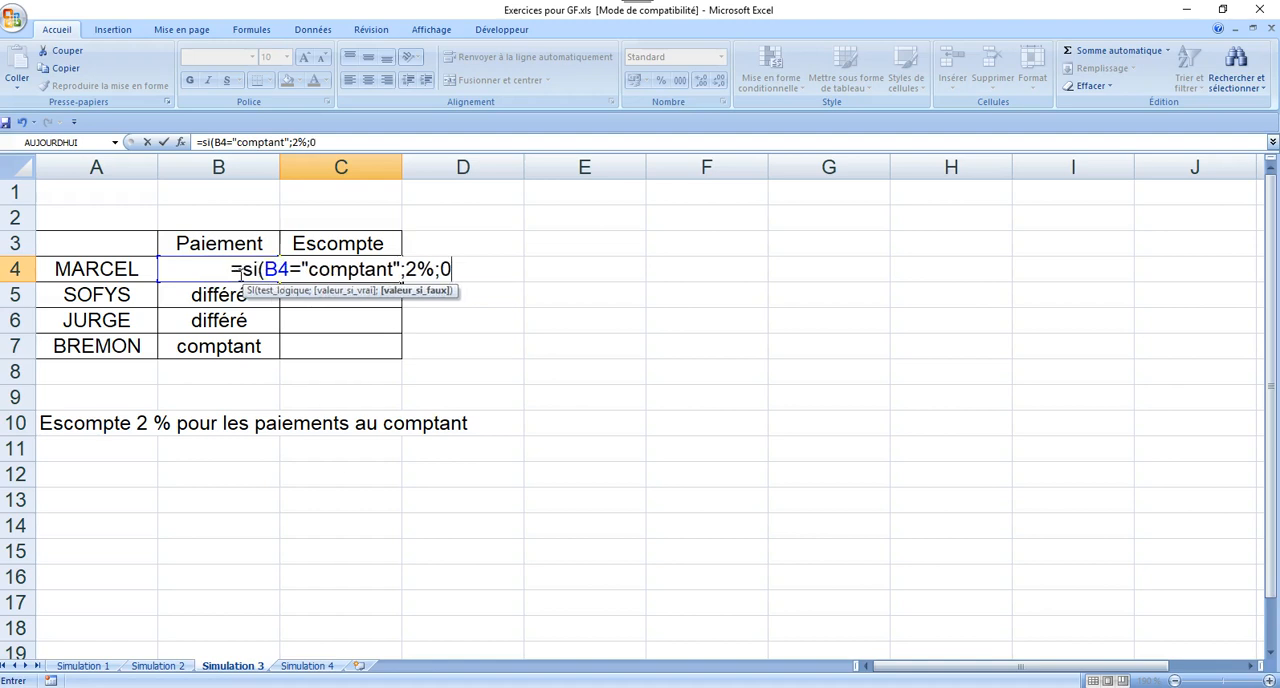
pyautogui.write(')')
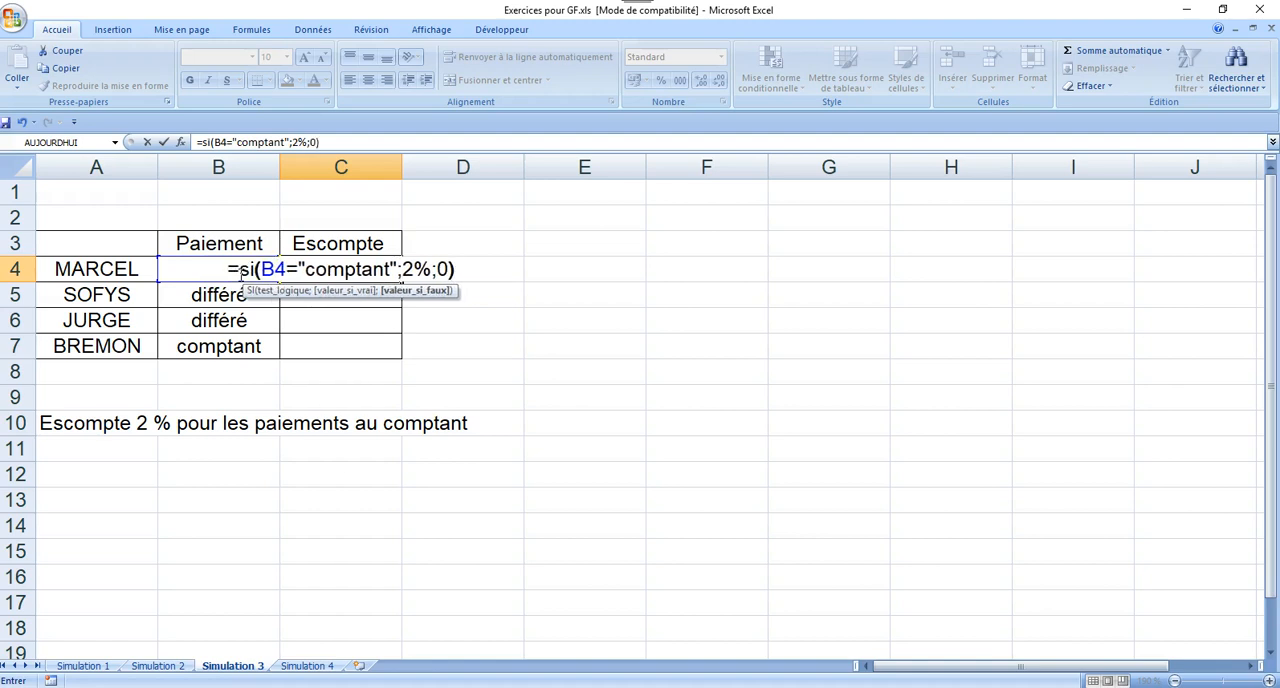
pyautogui.press('Return')
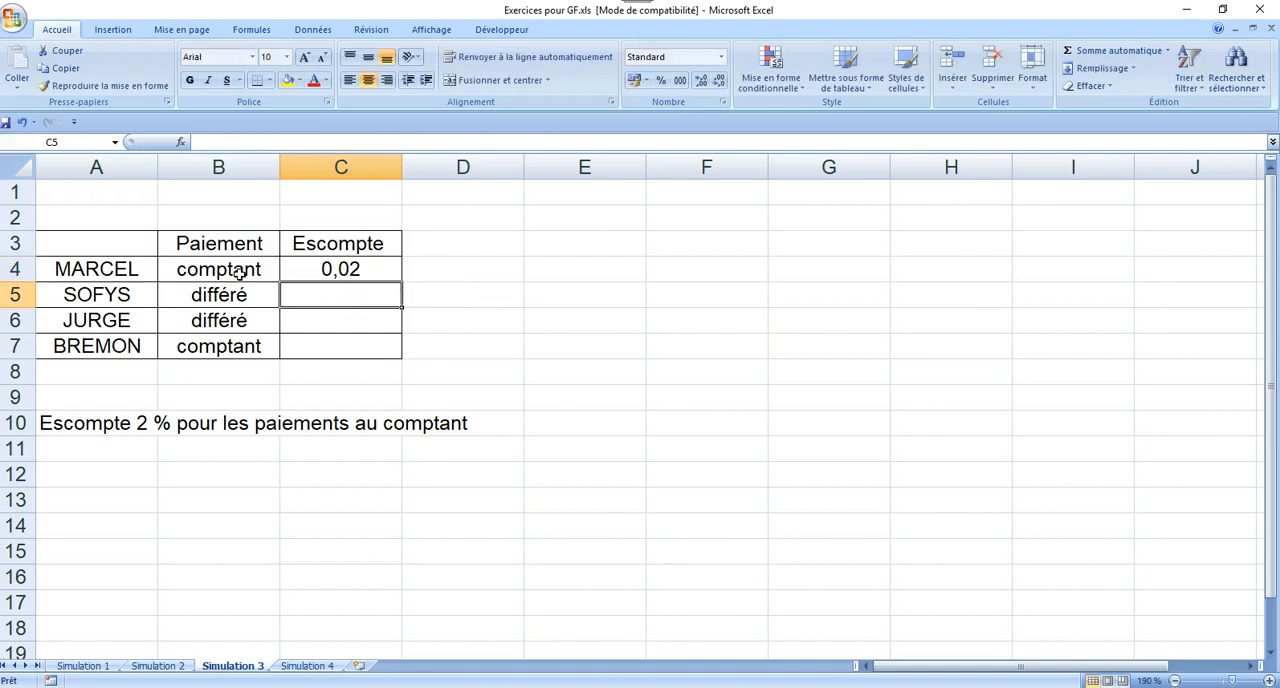
# Format the Escompte result in C4 as a percentage and copy it down through C7
pyautogui.click(340, 266)
pyautogui.click(661, 80)
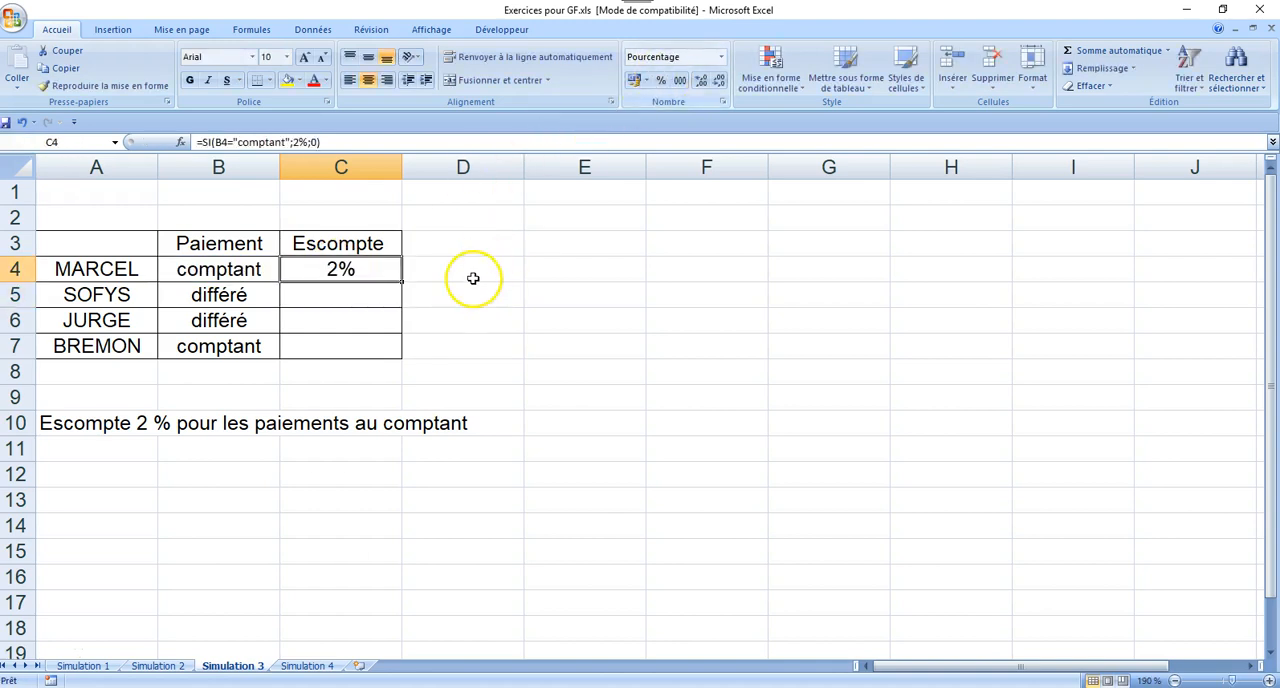
pyautogui.moveTo(402, 282); pyautogui.dragTo(402, 346)
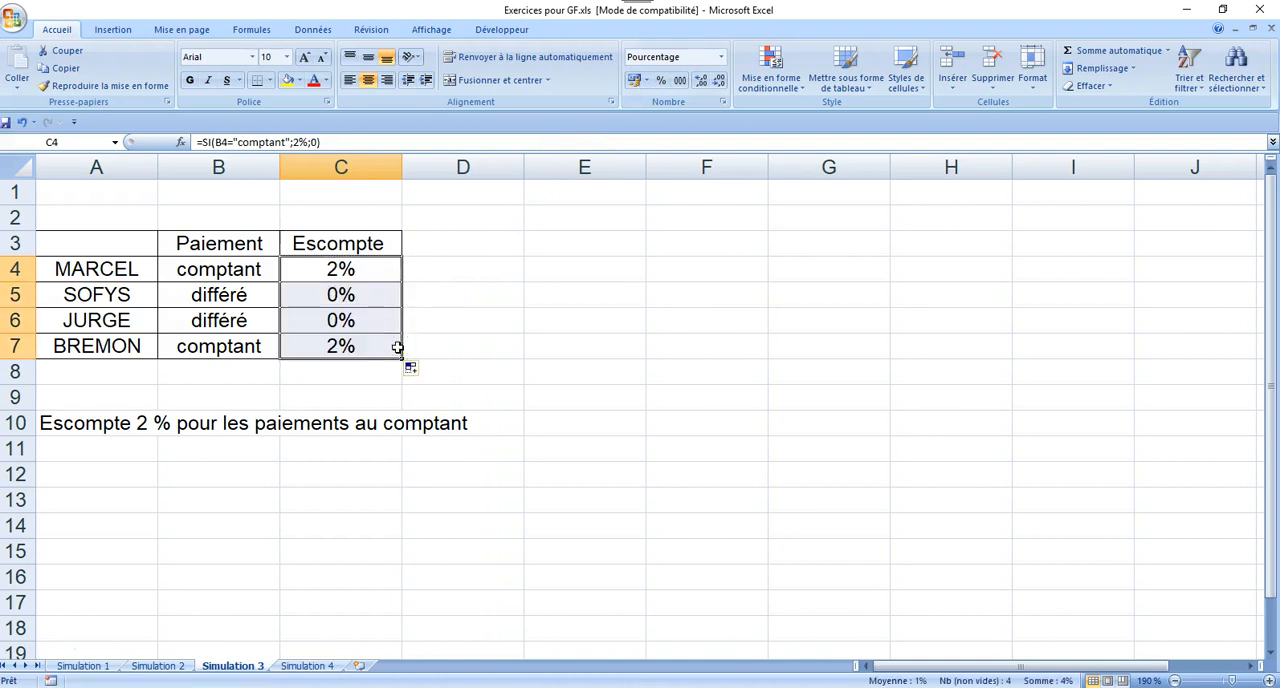
# Switch to the Simulation 4 worksheet and enlarge it to 140% zoom
pyautogui.click(307, 666)
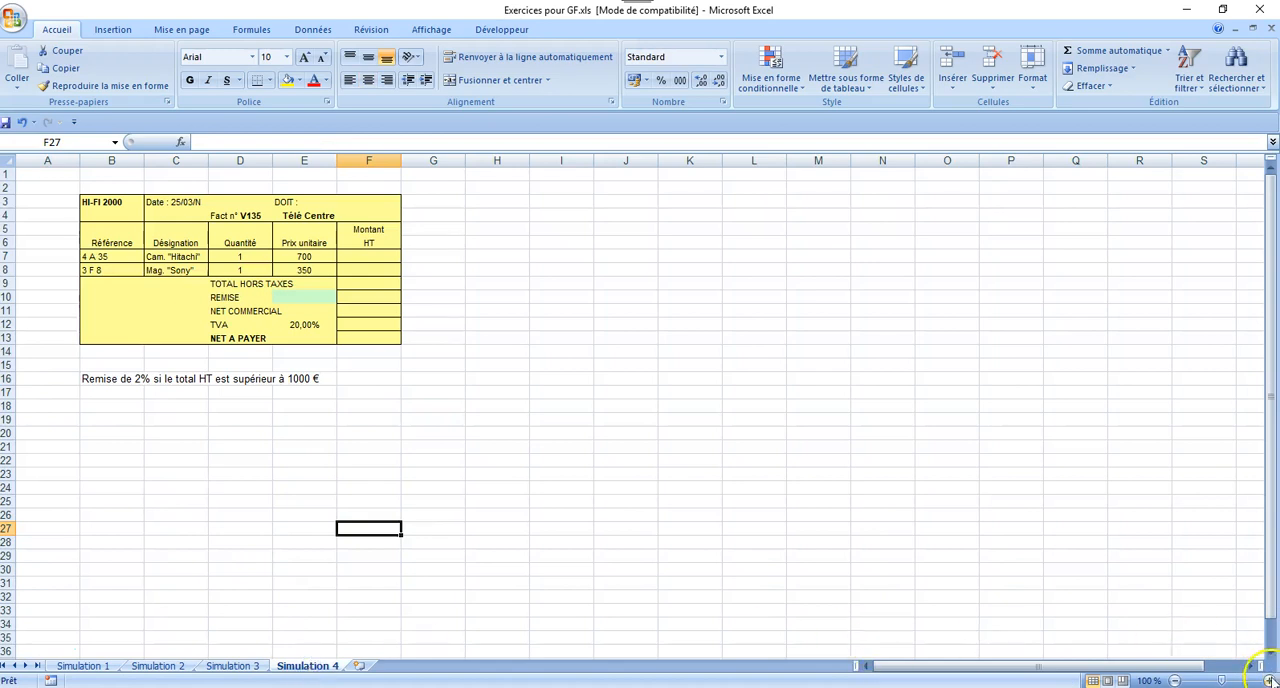
pyautogui.click(1268, 680)
pyautogui.click(1268, 680)
pyautogui.click(1268, 680)
pyautogui.click(1268, 680)
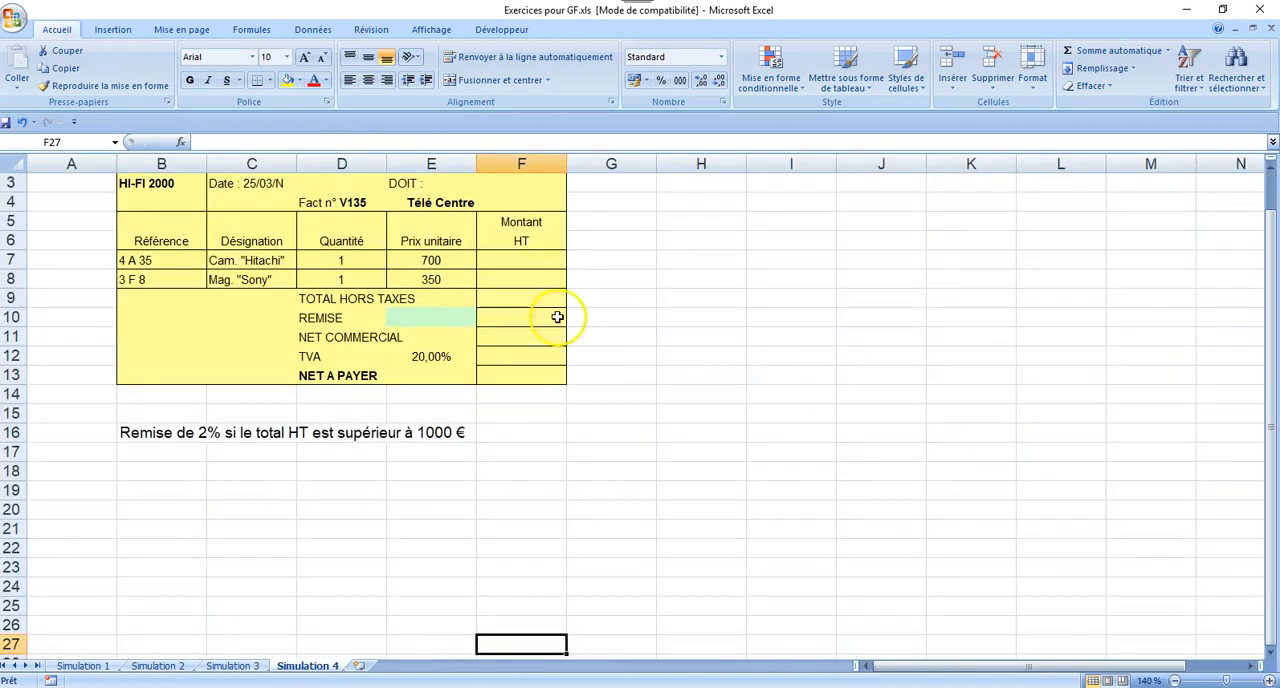
# Calculate the Montant HT in F7 with =D7*E7 and copy the formula down to F8
pyautogui.click(541, 258)
pyautogui.write('=')
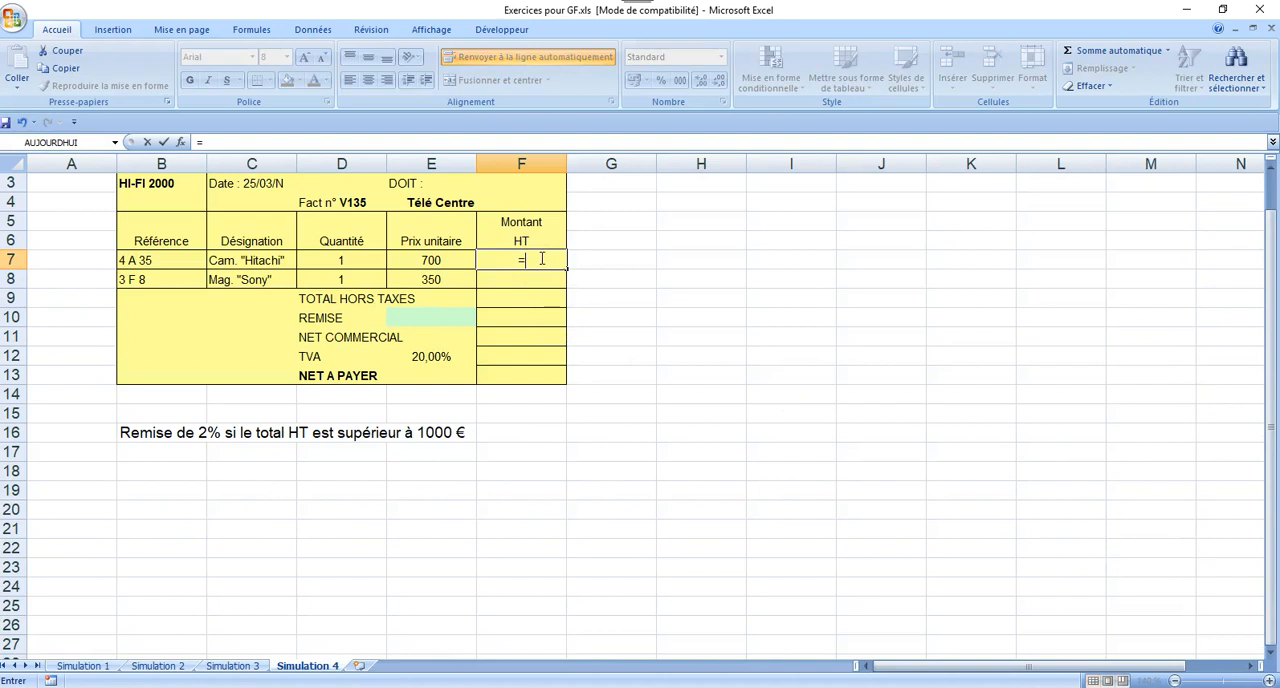
pyautogui.click(355, 262)
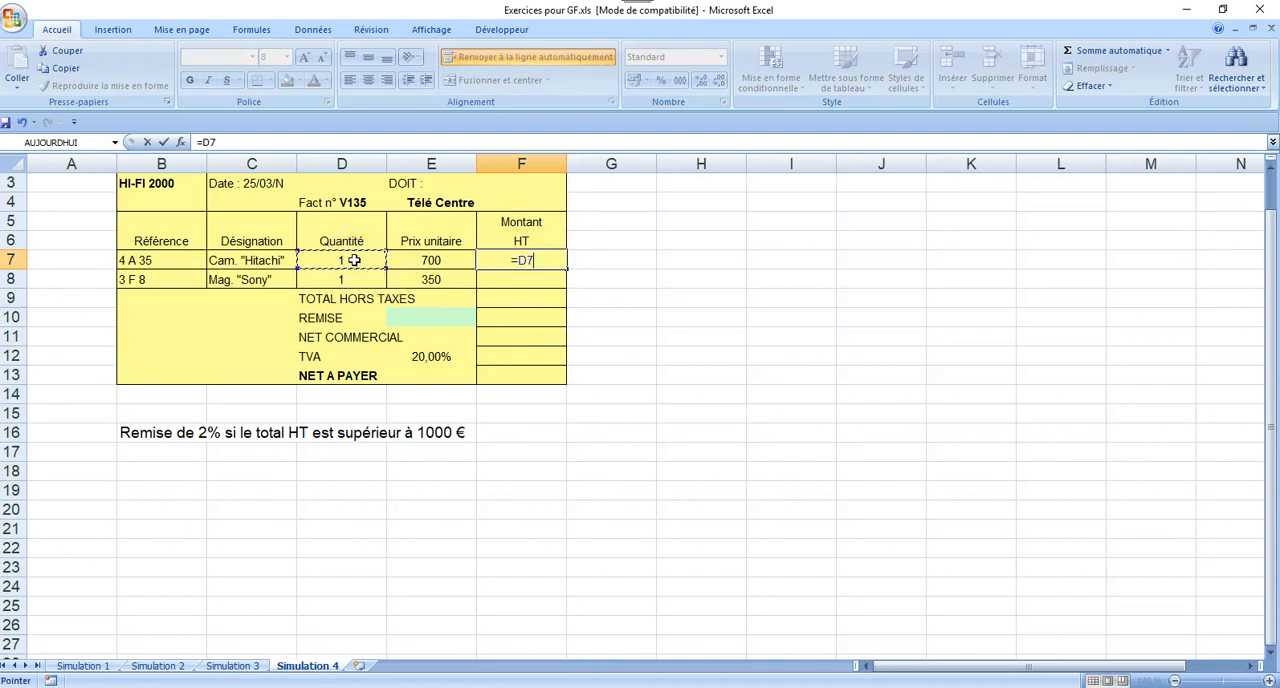
pyautogui.write('*')
pyautogui.click(410, 262)
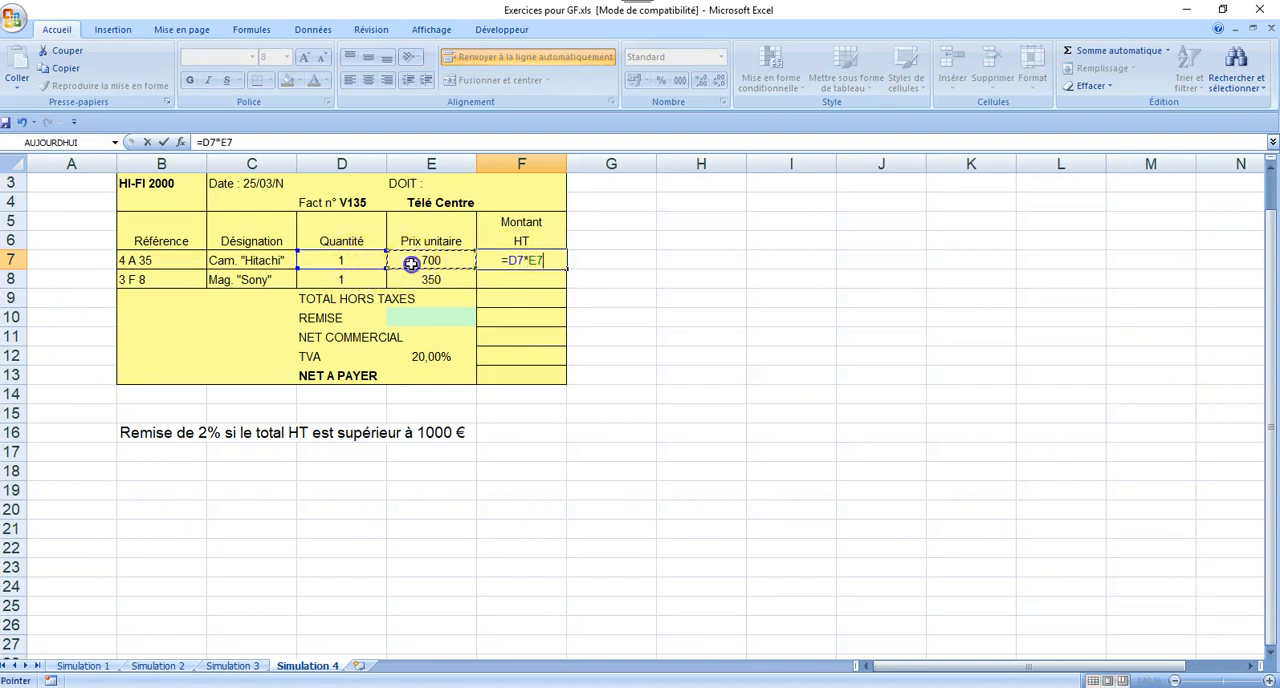
pyautogui.press('Return')
pyautogui.click(500, 260)
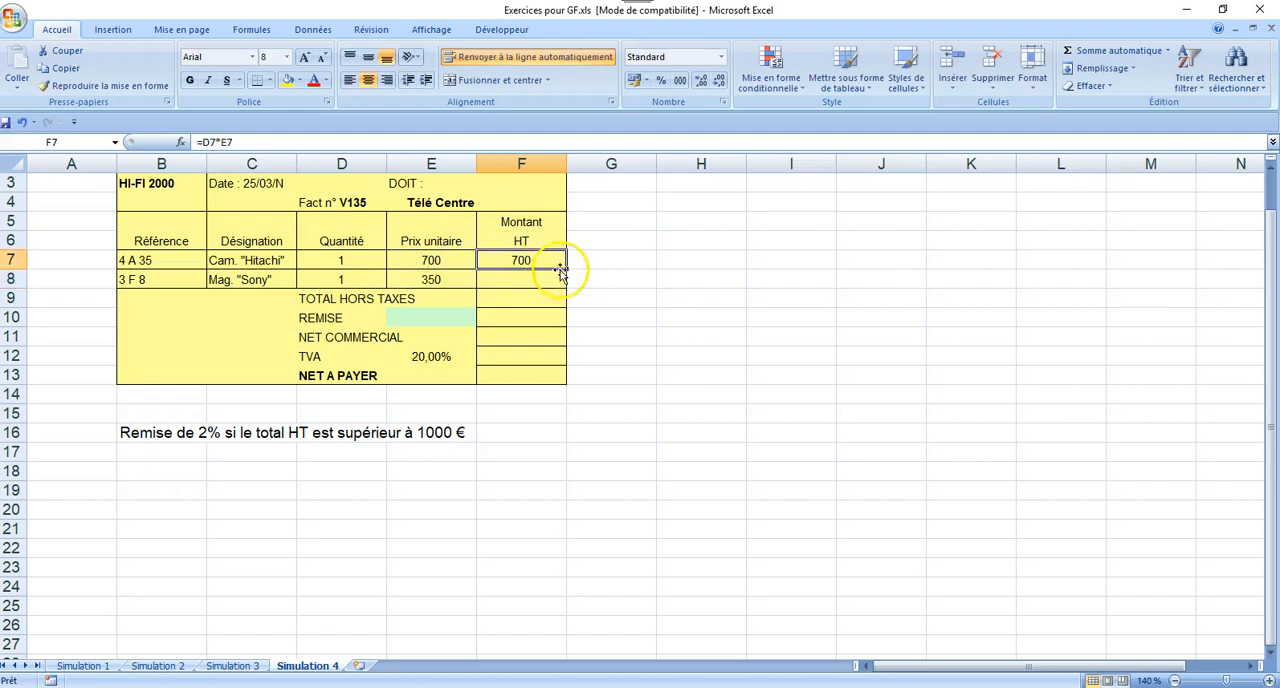
pyautogui.moveTo(566, 270); pyautogui.dragTo(569, 288)
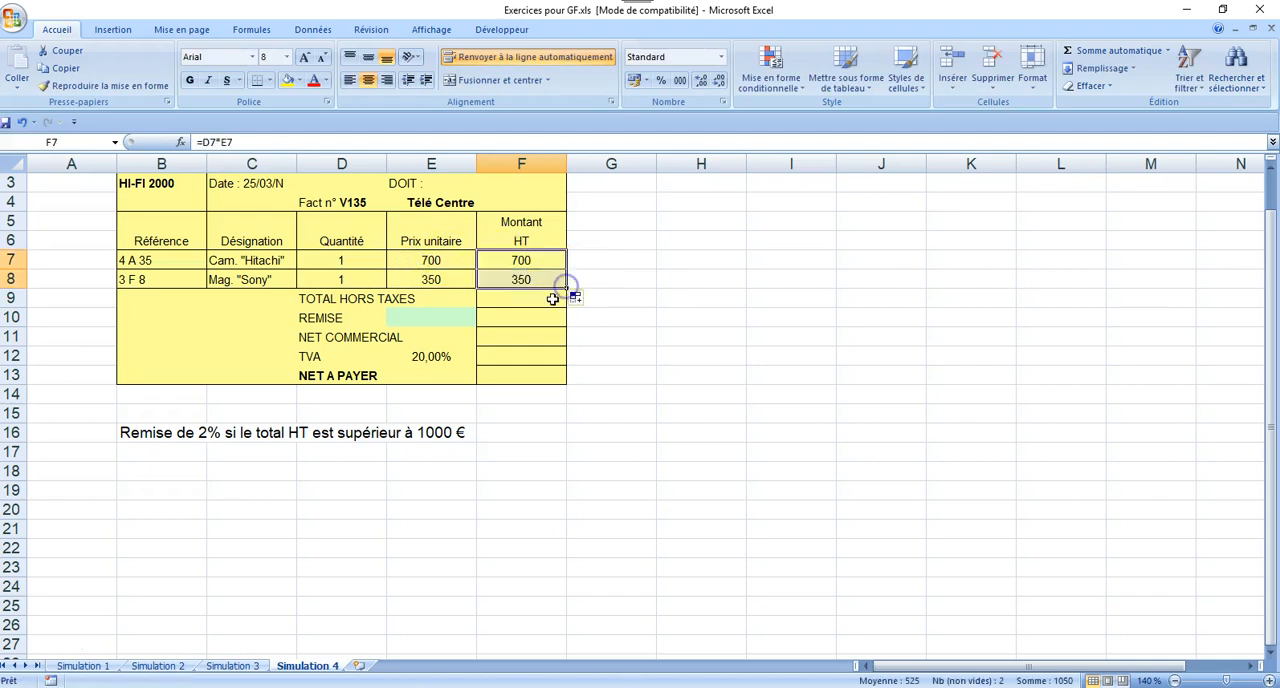
# Insert an automatic sum of the Montant HT amounts in the TOTAL HORS TAXES cell F9
pyautogui.click(560, 297)
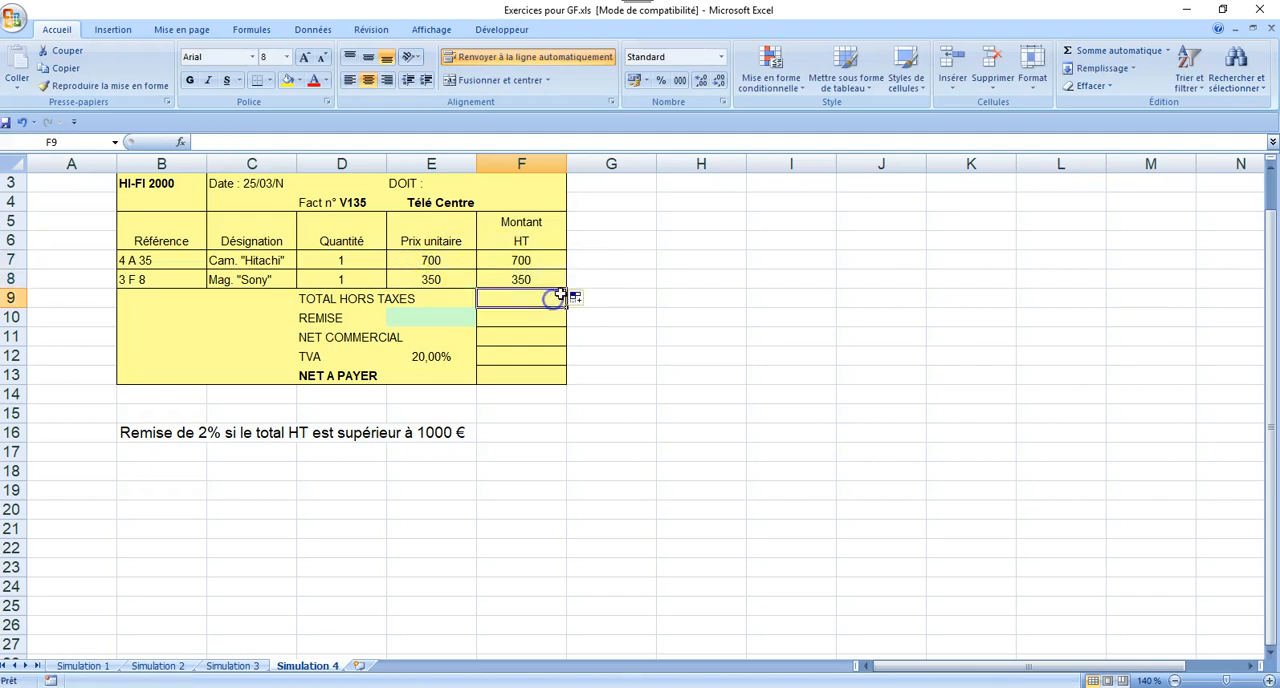
pyautogui.click(1090, 52)
pyautogui.press('Return')
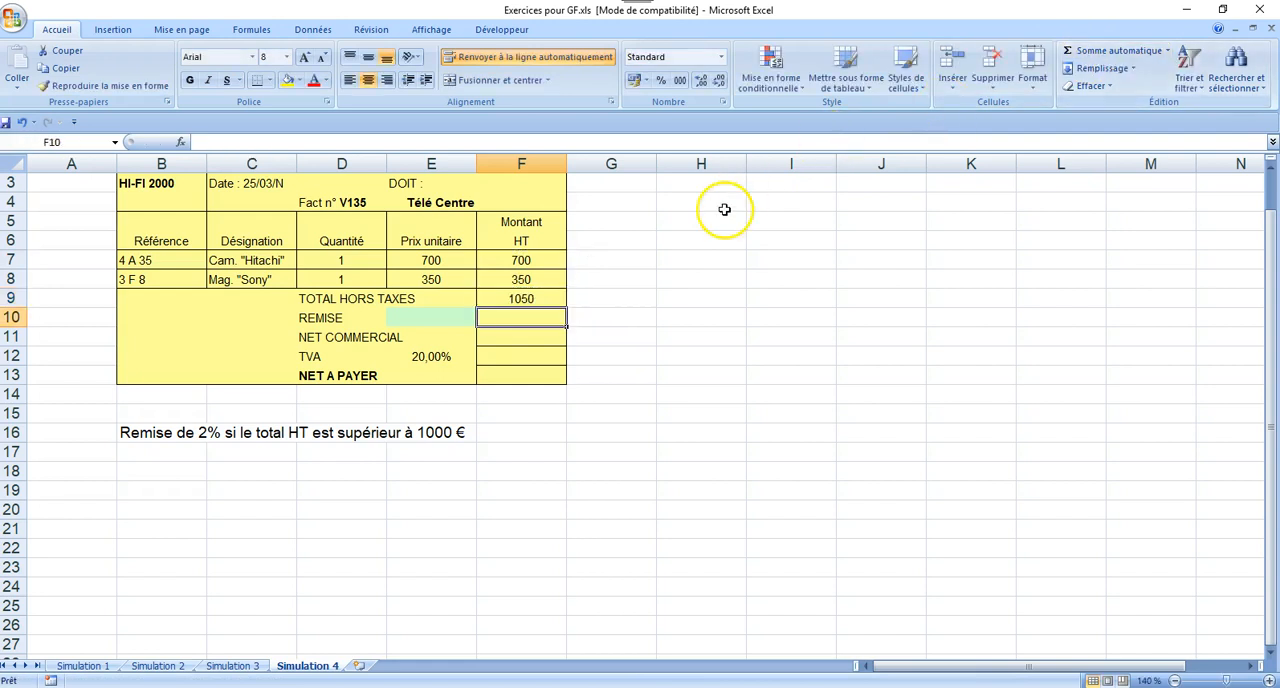
# Enter =SI(F9>1000;2%;0%) in E10 to set the REMISE rate according to the total before tax
pyautogui.click(448, 315)
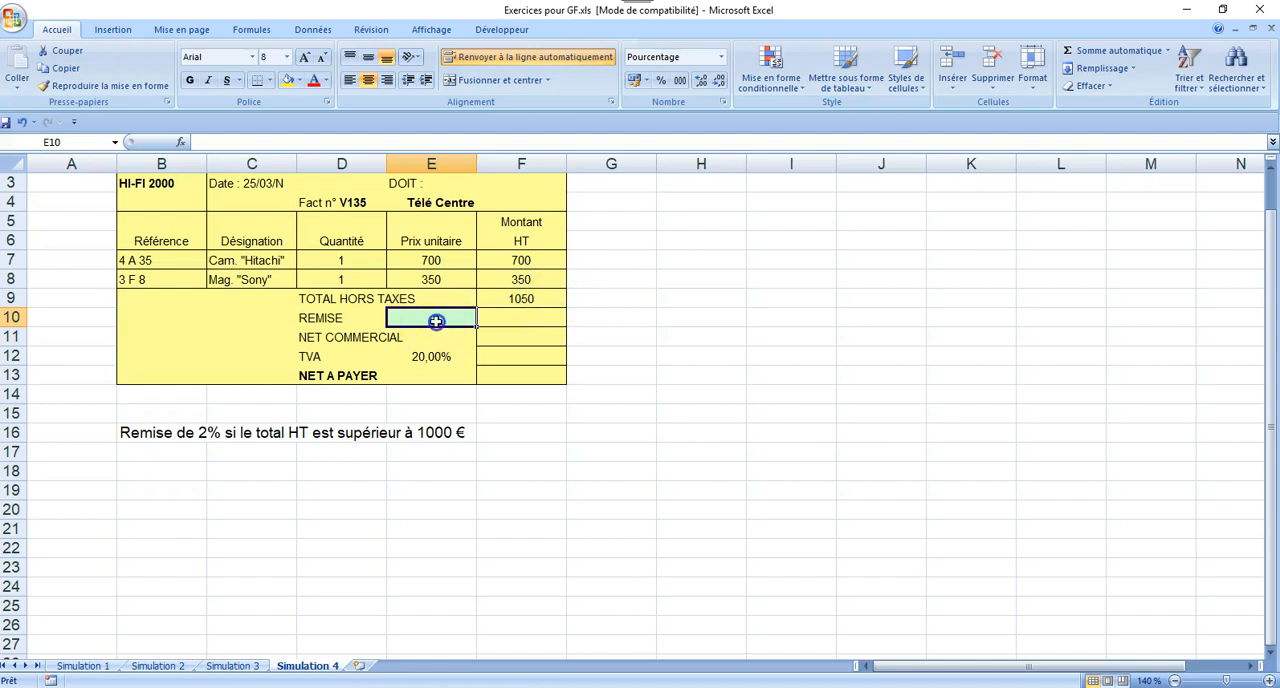
pyautogui.write('=')
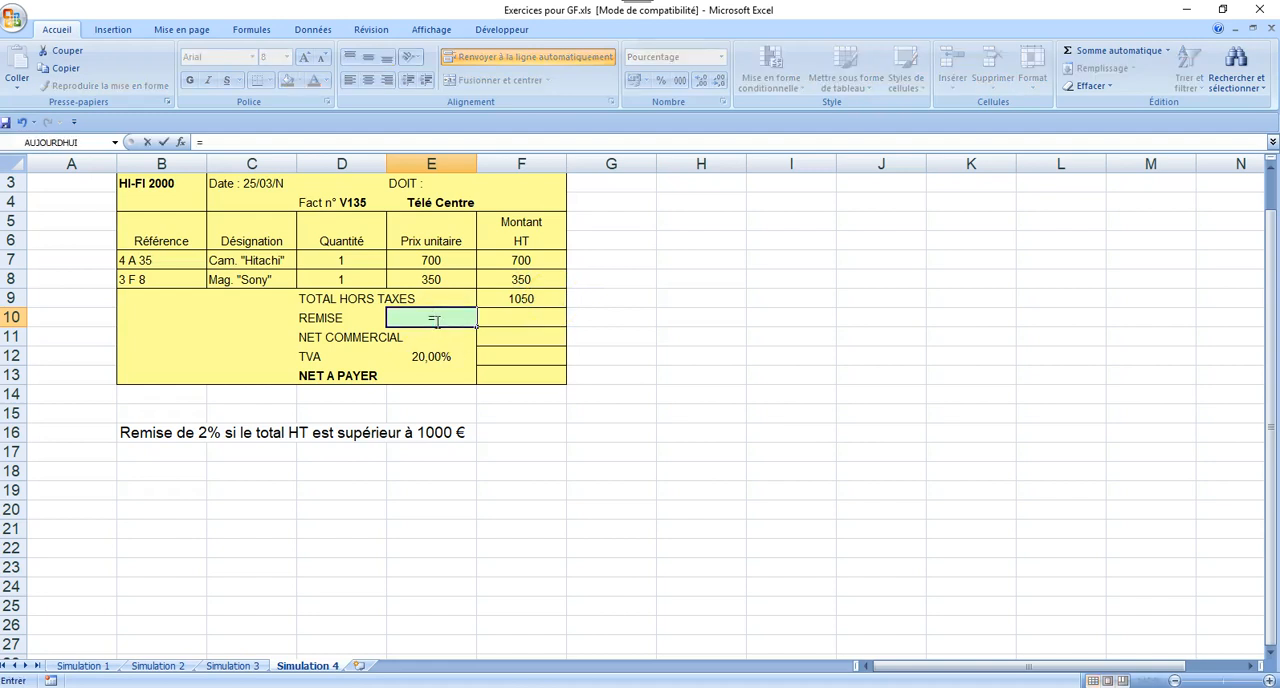
pyautogui.write('si(')
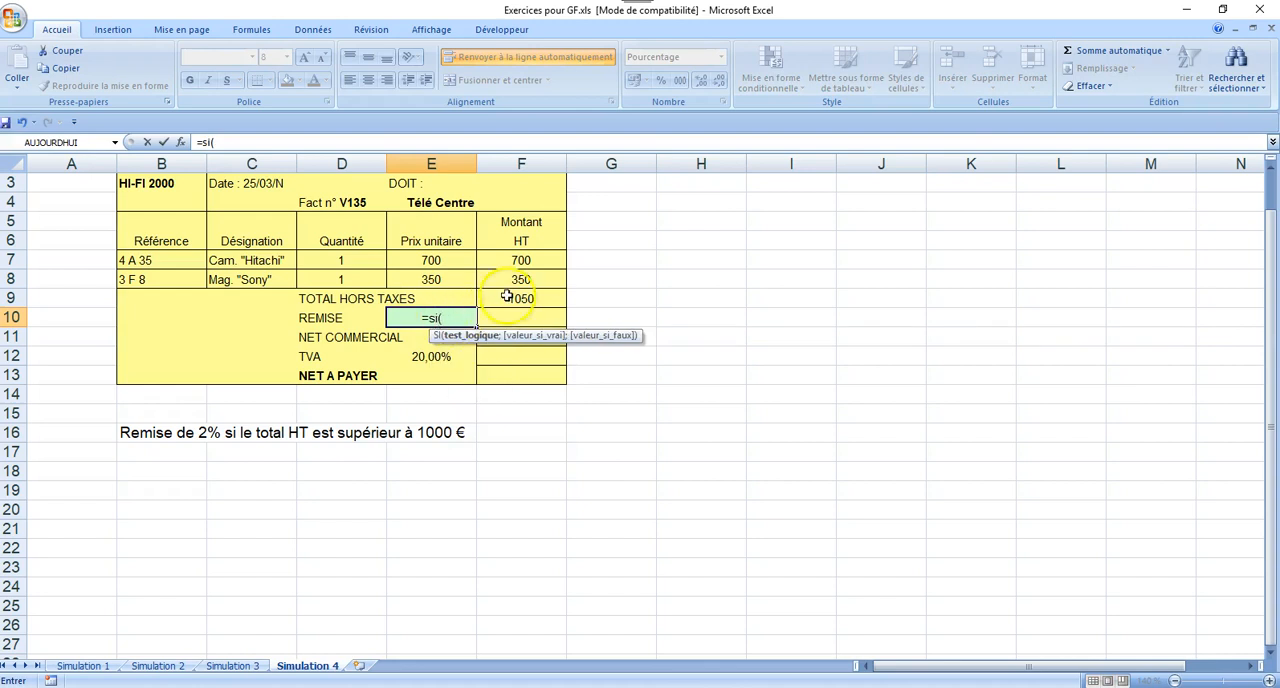
pyautogui.click(516, 298)
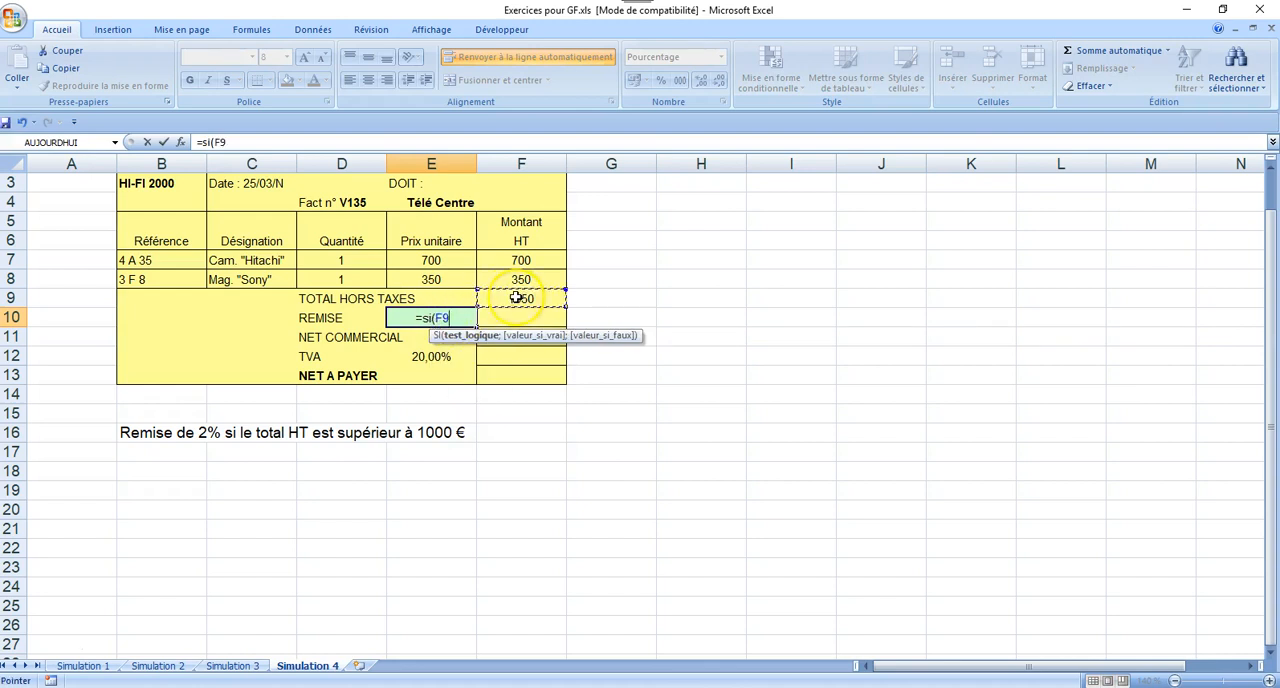
pyautogui.write('>')
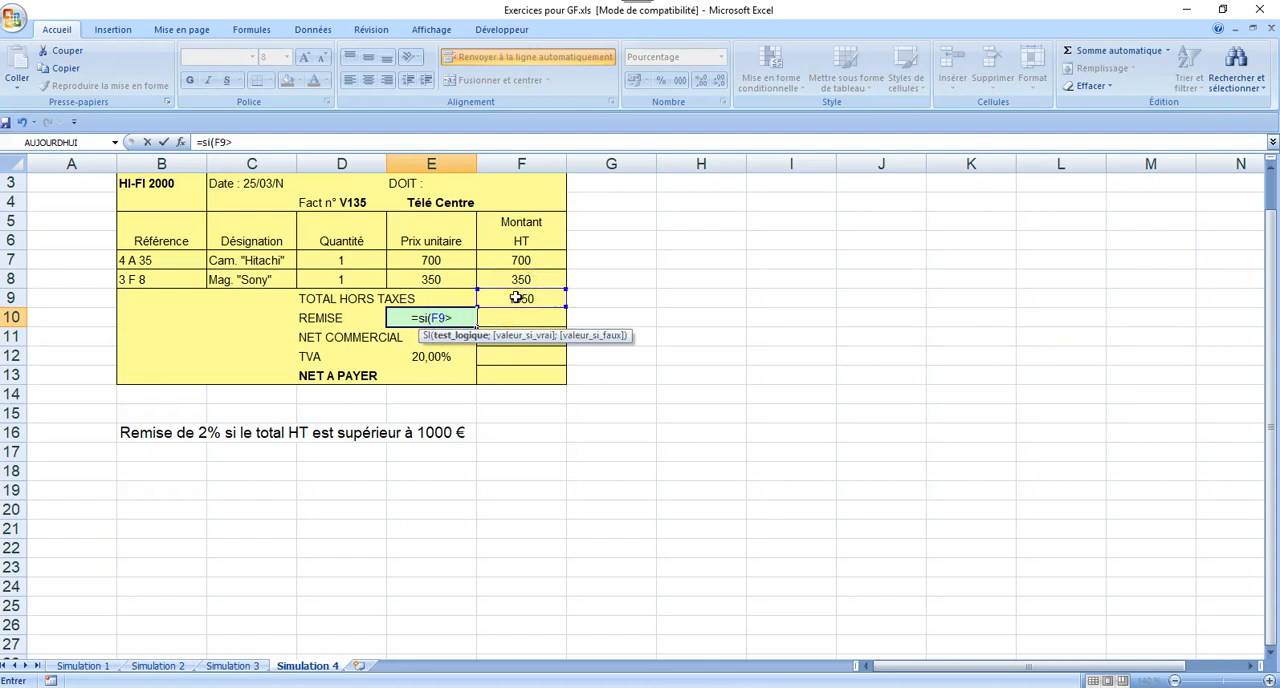
pyautogui.write('1000')
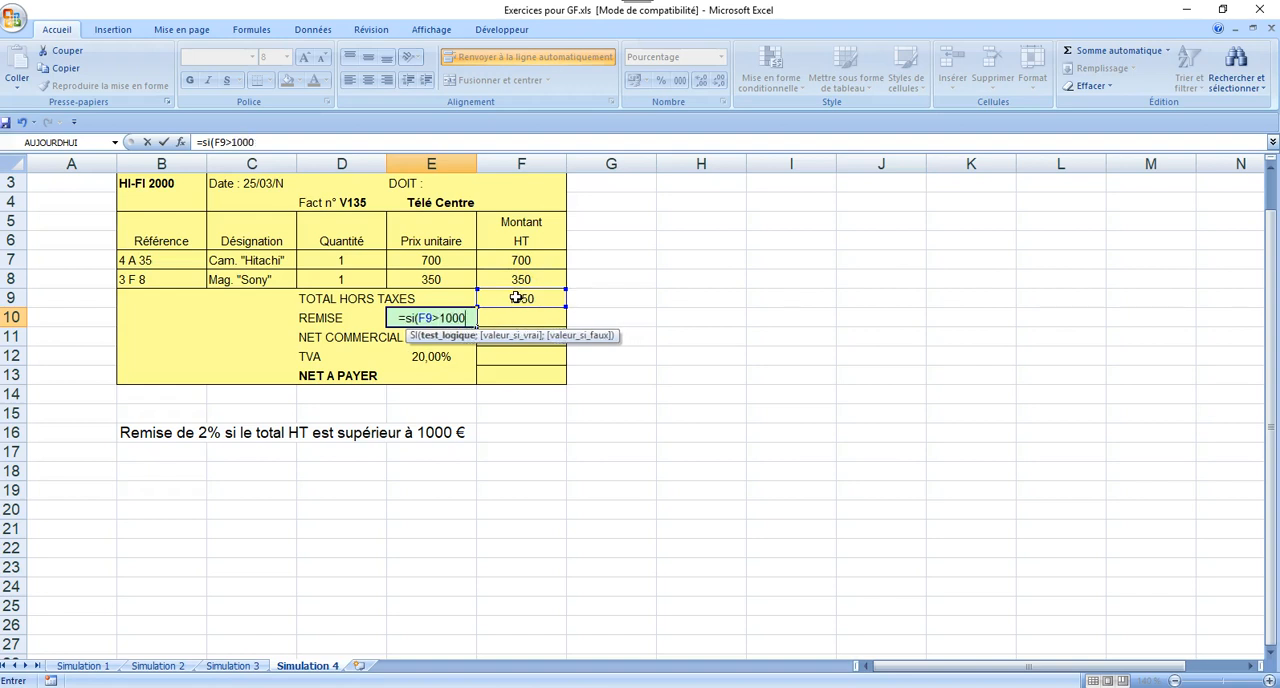
pyautogui.write(';')
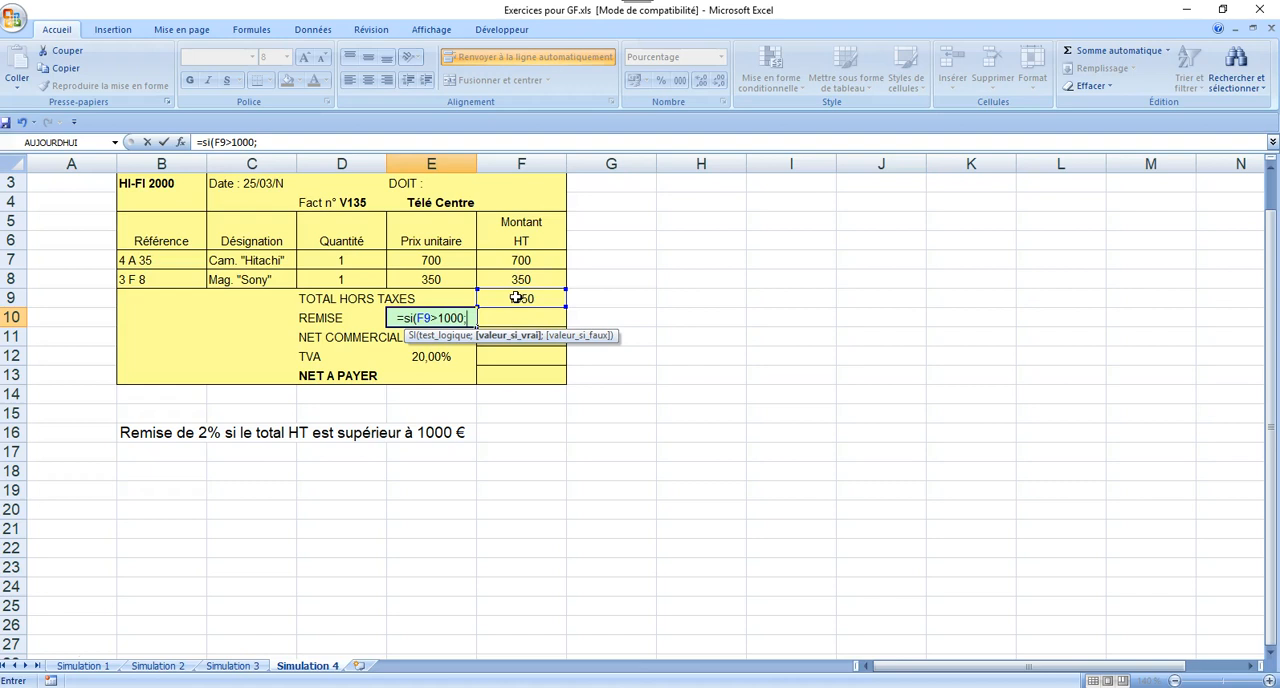
pyautogui.write('2%')
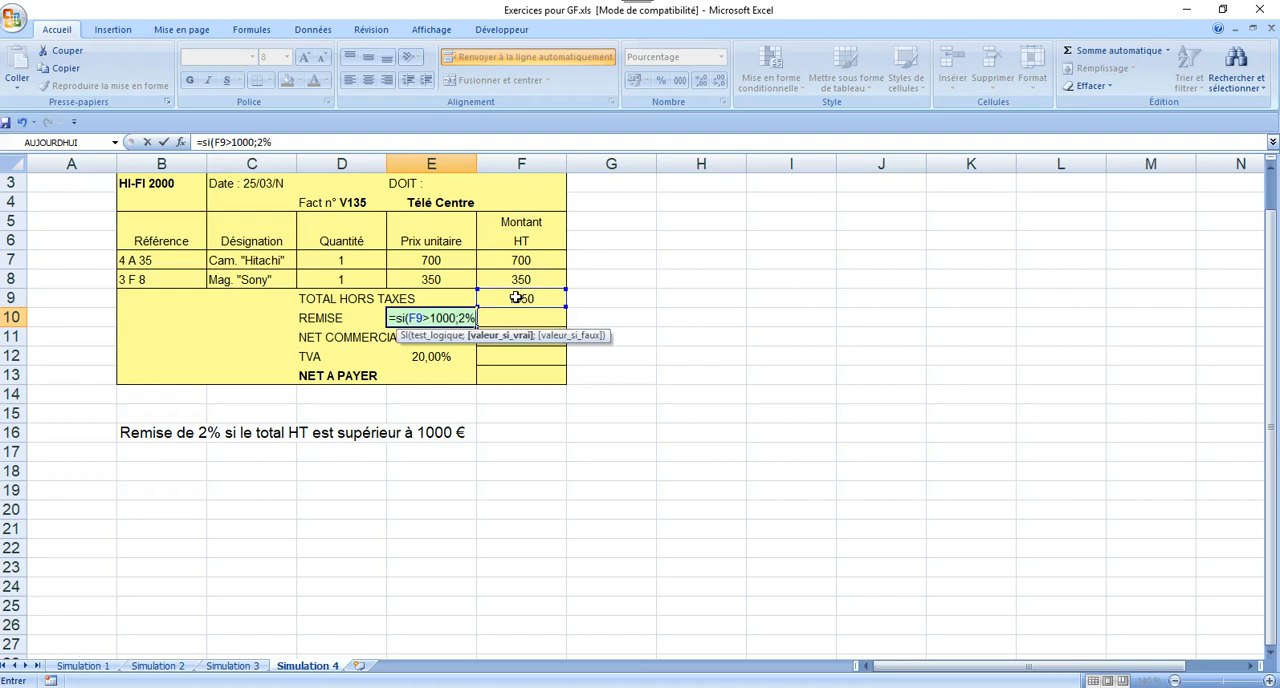
pyautogui.write(';0%')
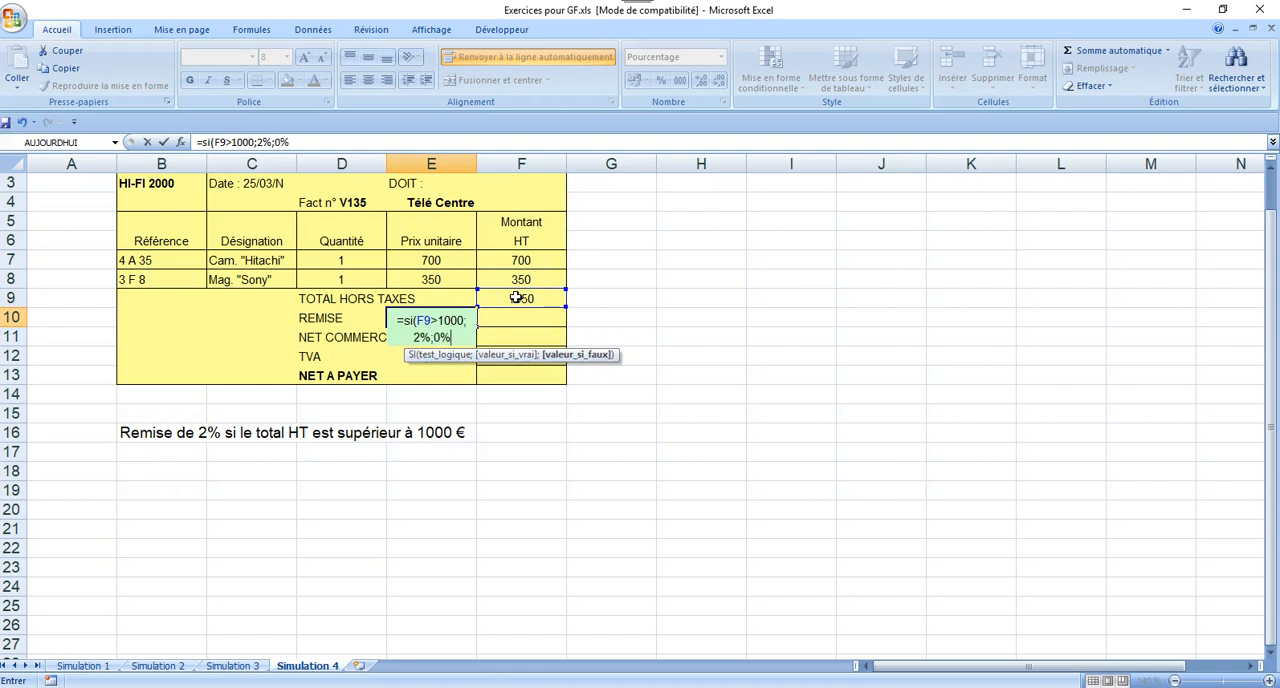
pyautogui.write(')')
pyautogui.press('Return')
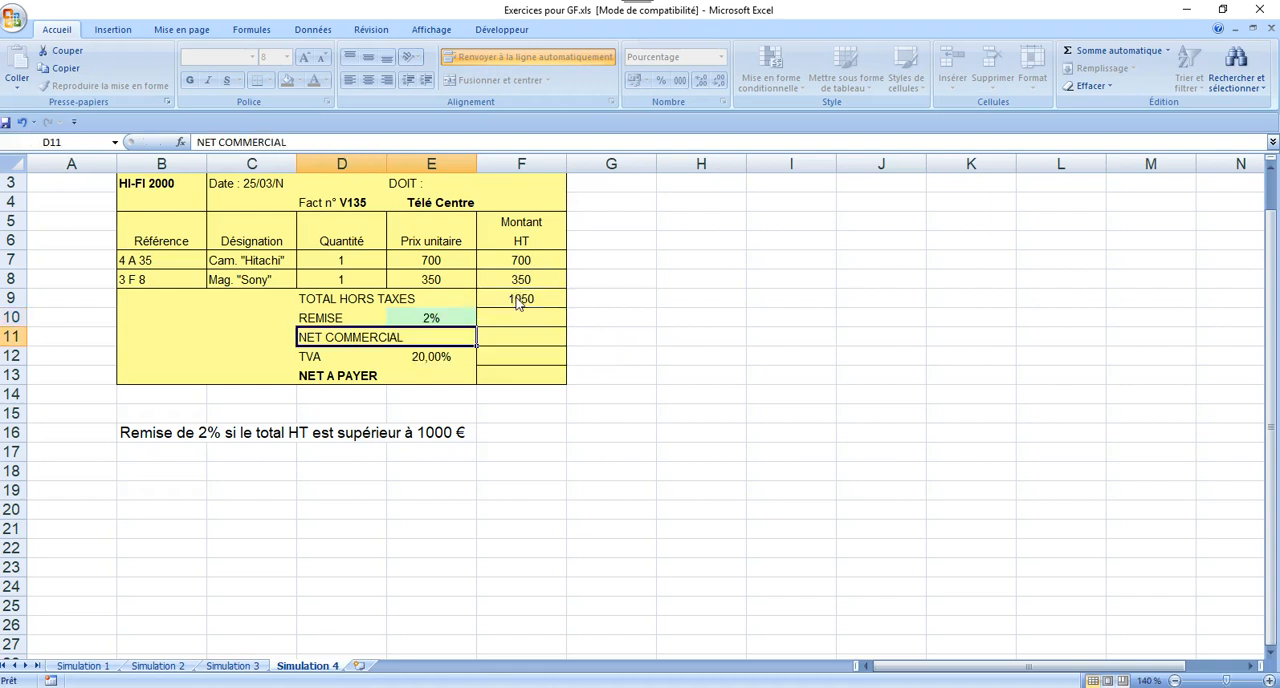
# Calculate the REMISE amount in F10 with =F9*E10
pyautogui.click(521, 314)
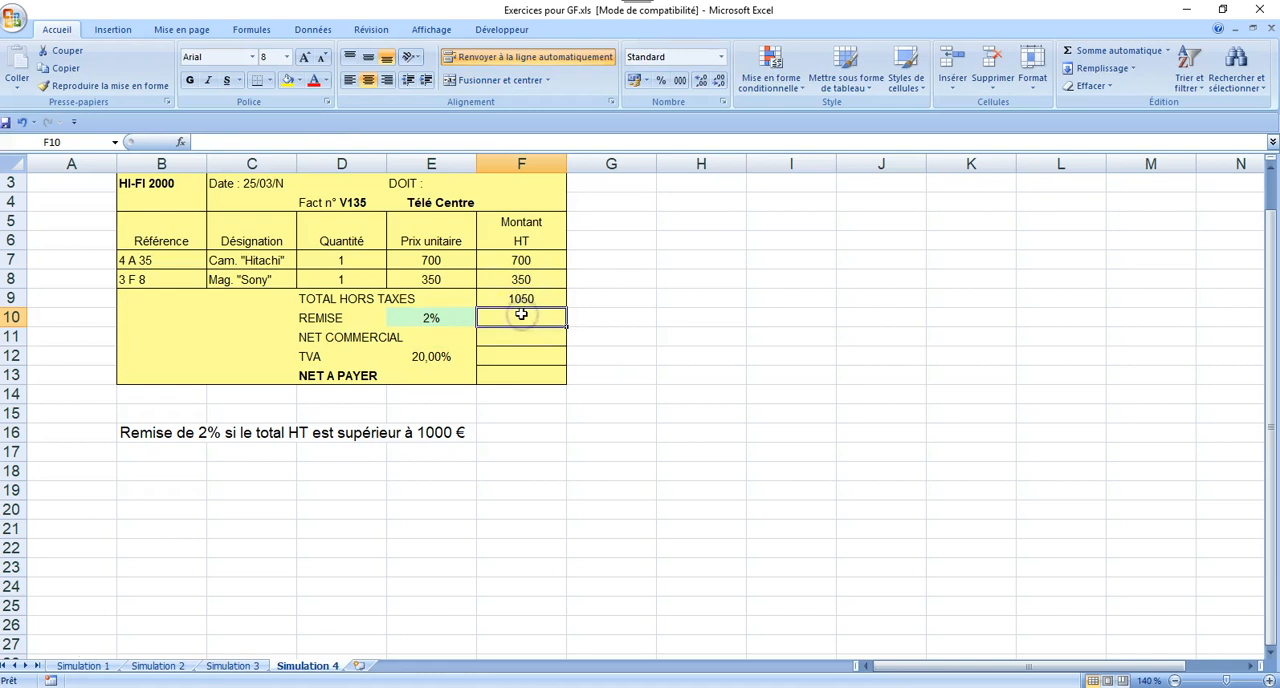
pyautogui.write('=')
pyautogui.click(521, 298)
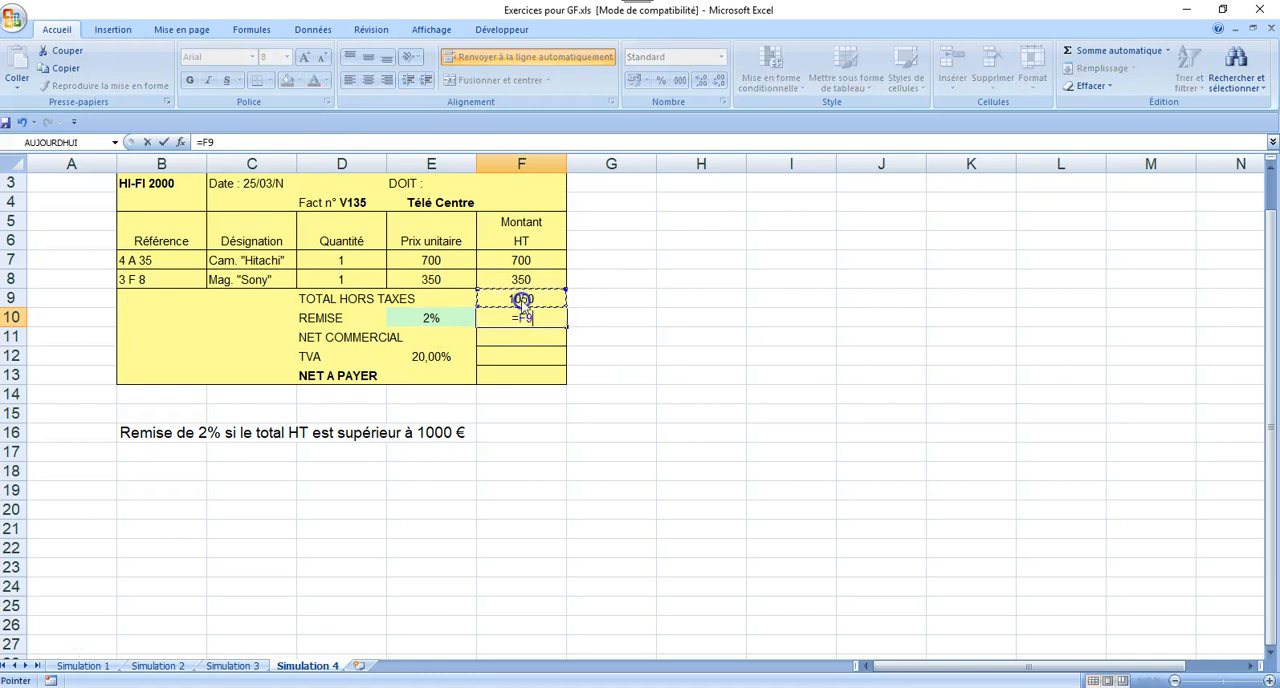
pyautogui.write('*')
pyautogui.click(452, 315)
pyautogui.press('Return')
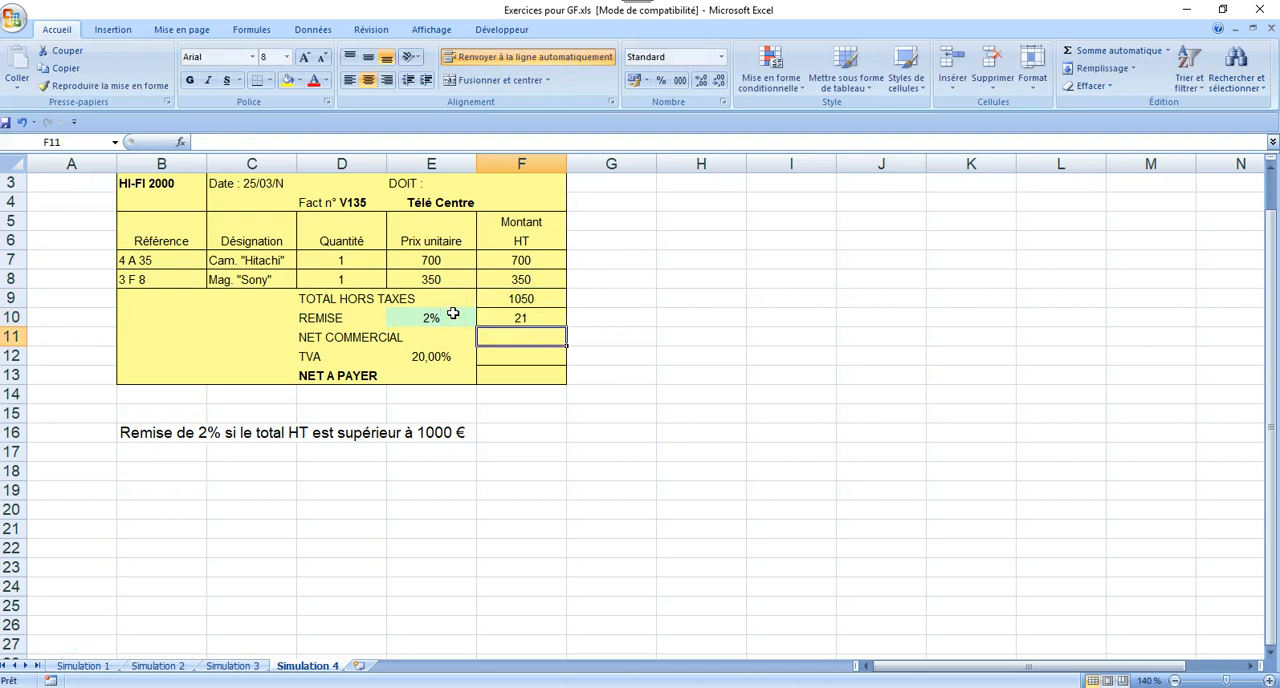
# Calculate the NET COMMERCIAL in F11 with =F9-F10
pyautogui.write('=')
pyautogui.click(500, 291)
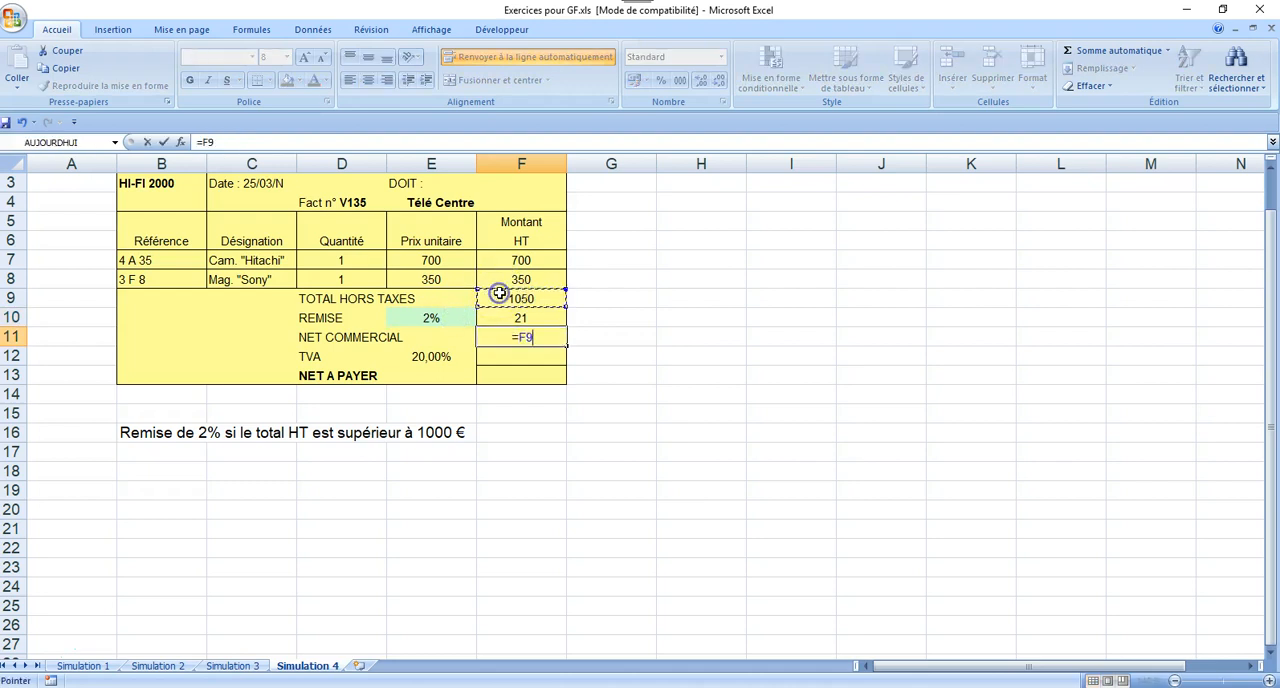
pyautogui.write('-')
pyautogui.click(505, 318)
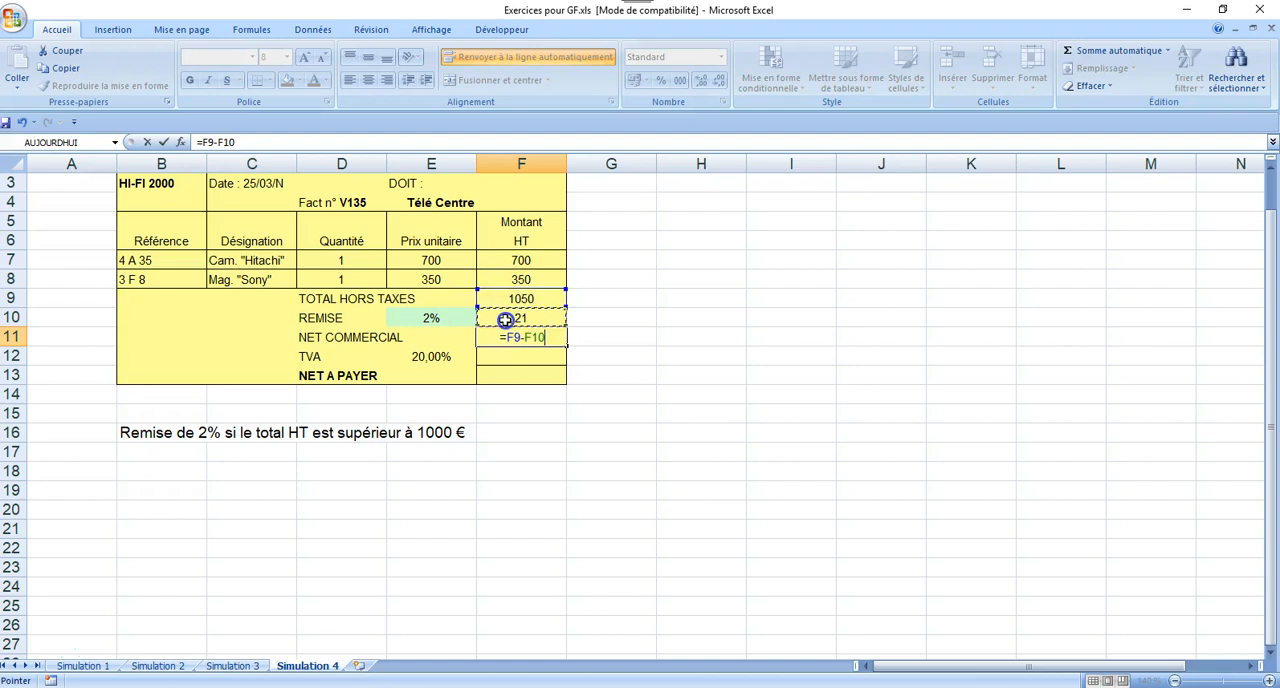
pyautogui.press('Return')
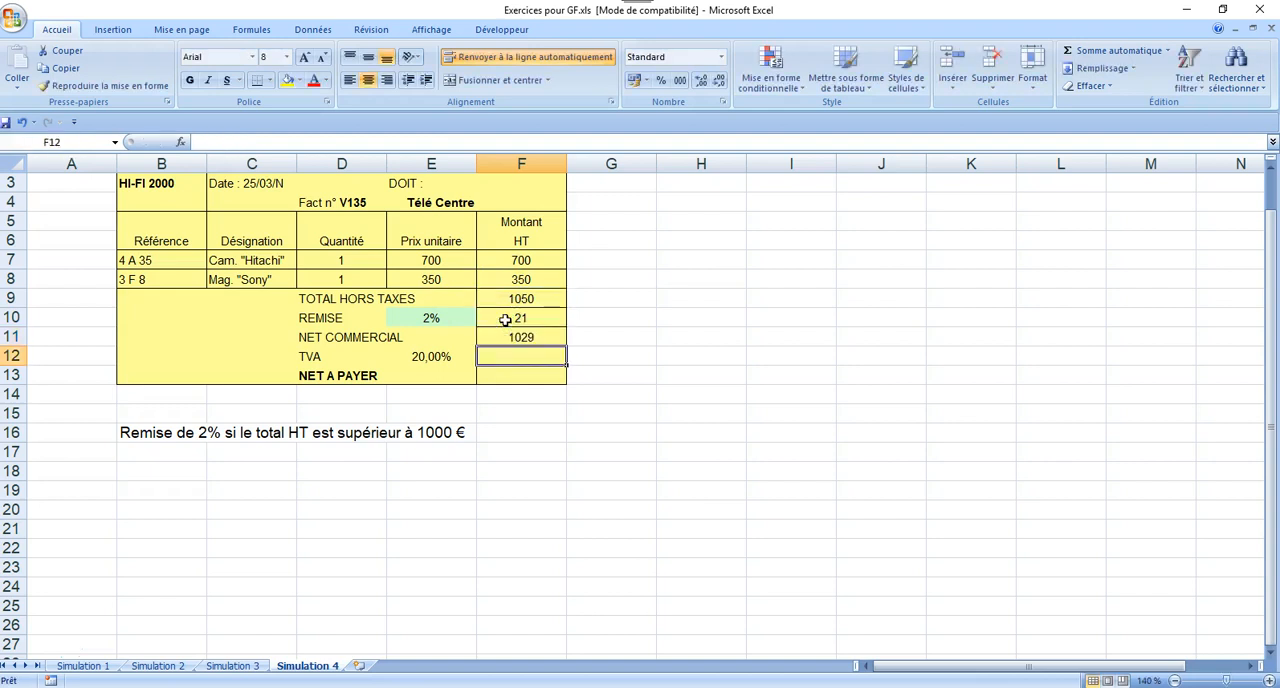
# Calculate the TVA amount in F12 with =F11*E12
pyautogui.write('=')
pyautogui.click(510, 337)
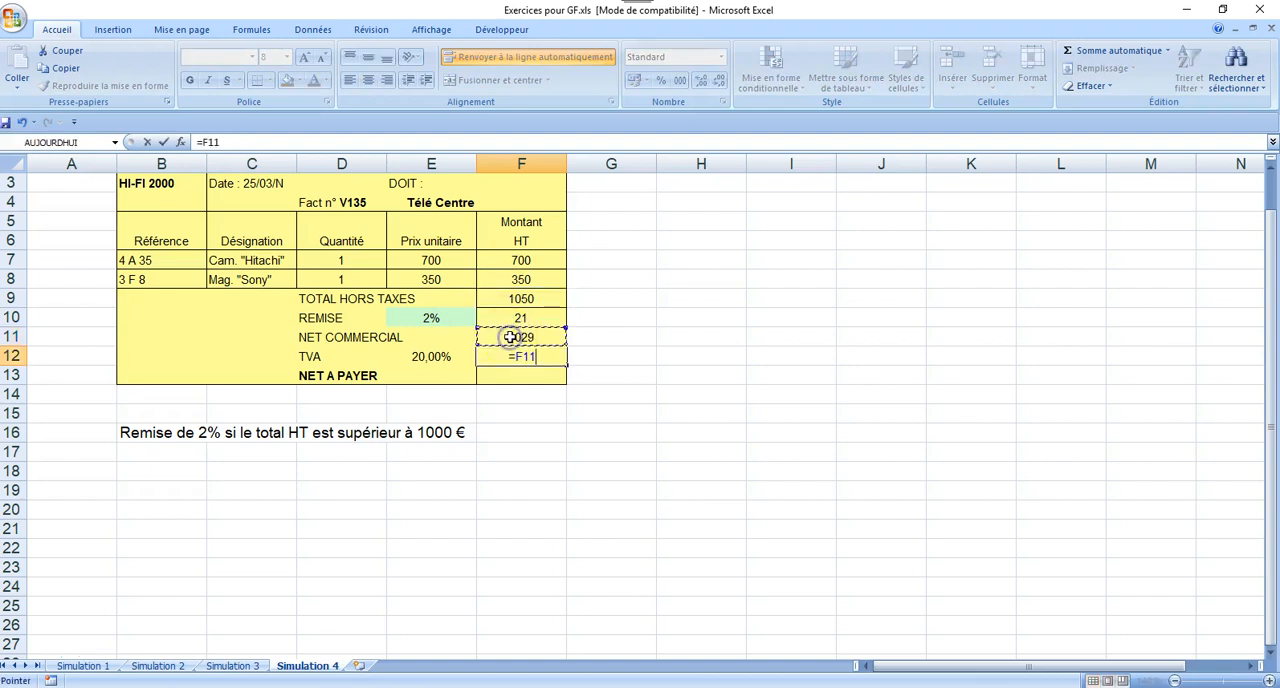
pyautogui.write('*')
pyautogui.click(447, 356)
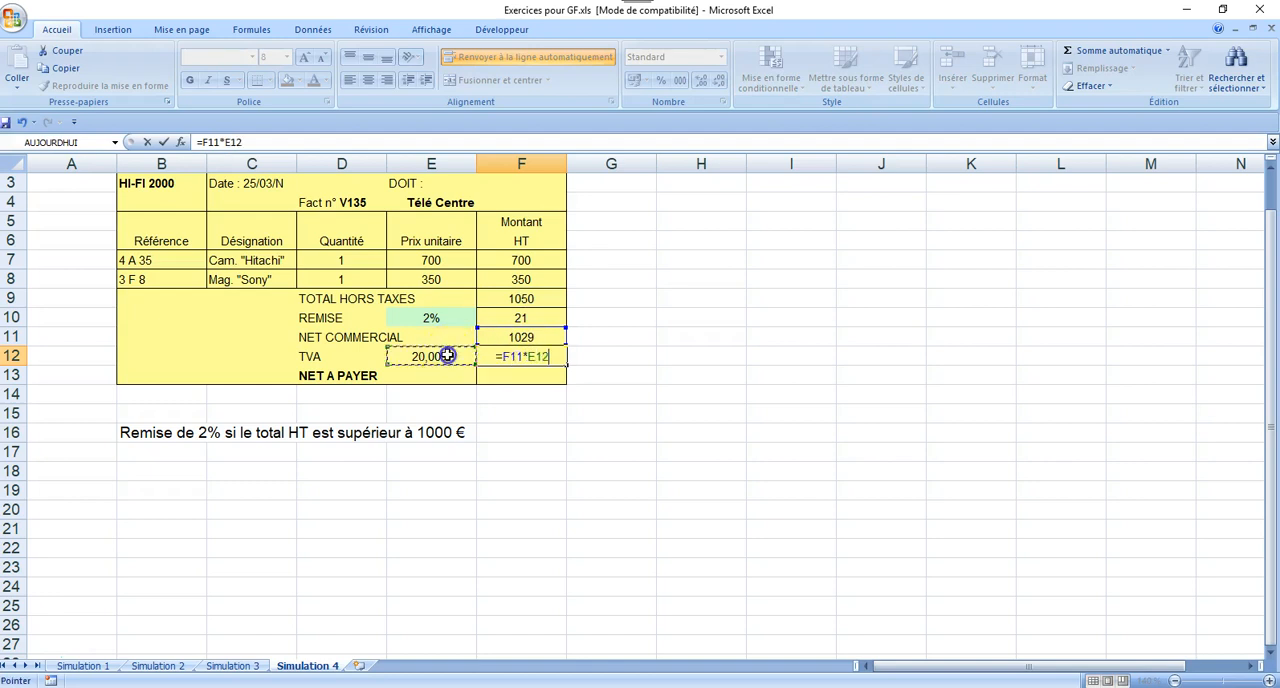
pyautogui.press('Return')
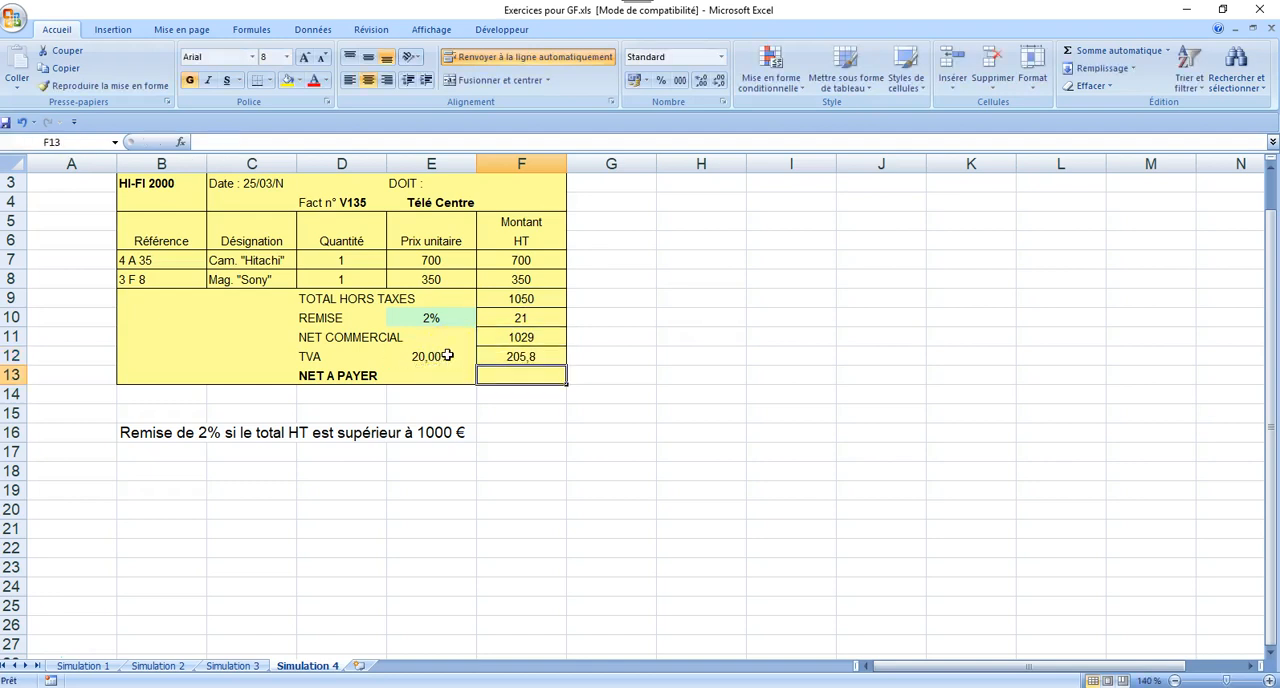
# Calculate the NET A PAYER in F13 with =F11+F12
pyautogui.write('=')
pyautogui.click(510, 338)
pyautogui.write('+')
pyautogui.click(512, 357)
pyautogui.press('Return')
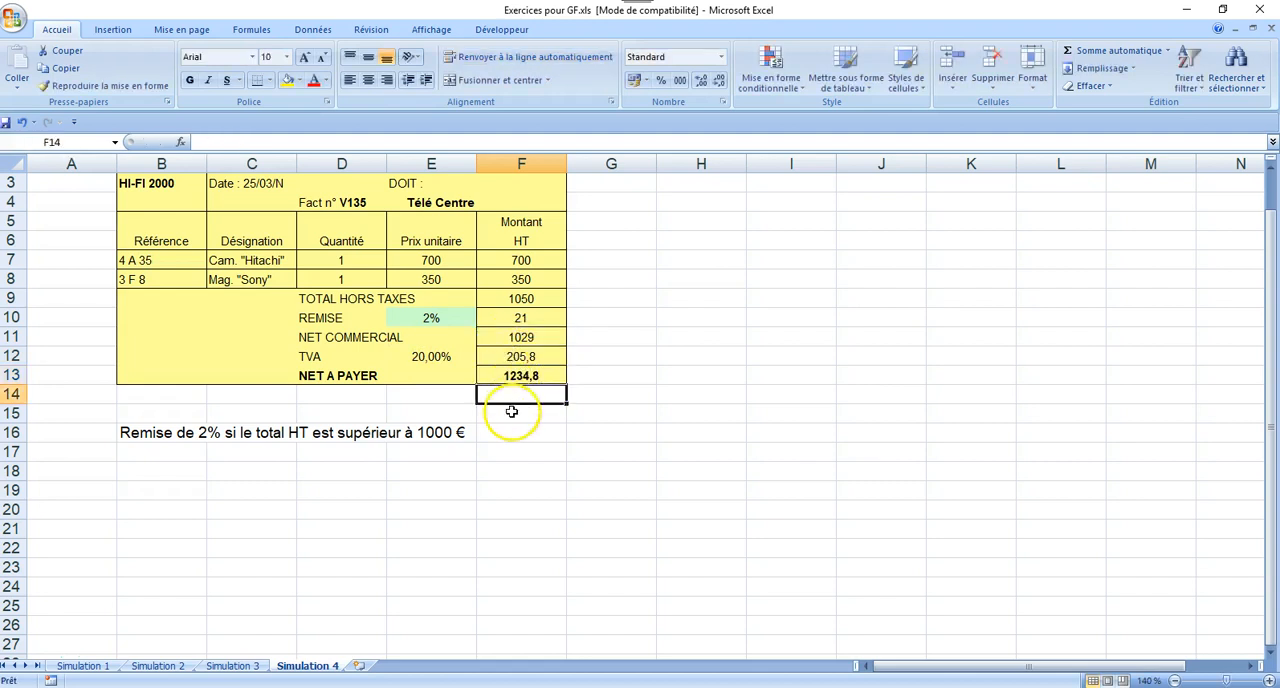
# Format the invoice amounts in F7 through F13 with thousands separators and two decimals
pyautogui.click(537, 374)
pyautogui.moveTo(537, 374); pyautogui.dragTo(537, 265)
pyautogui.click(679, 80)
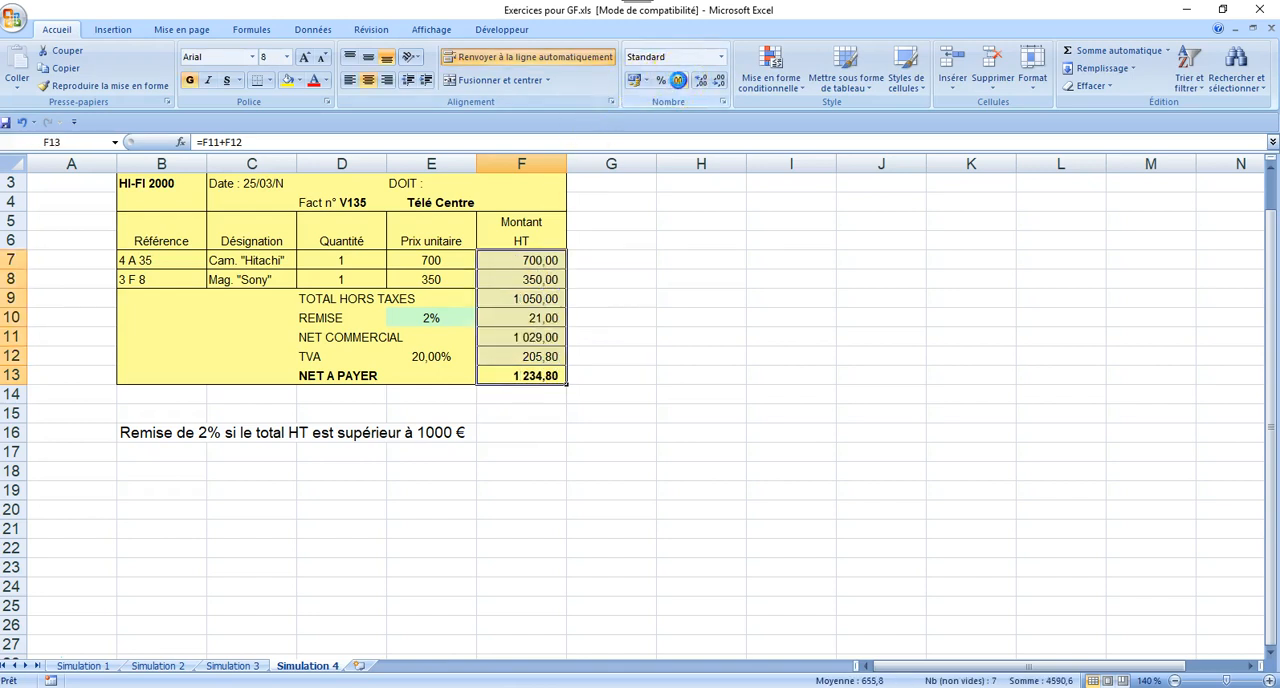
pyautogui.click(572, 409)
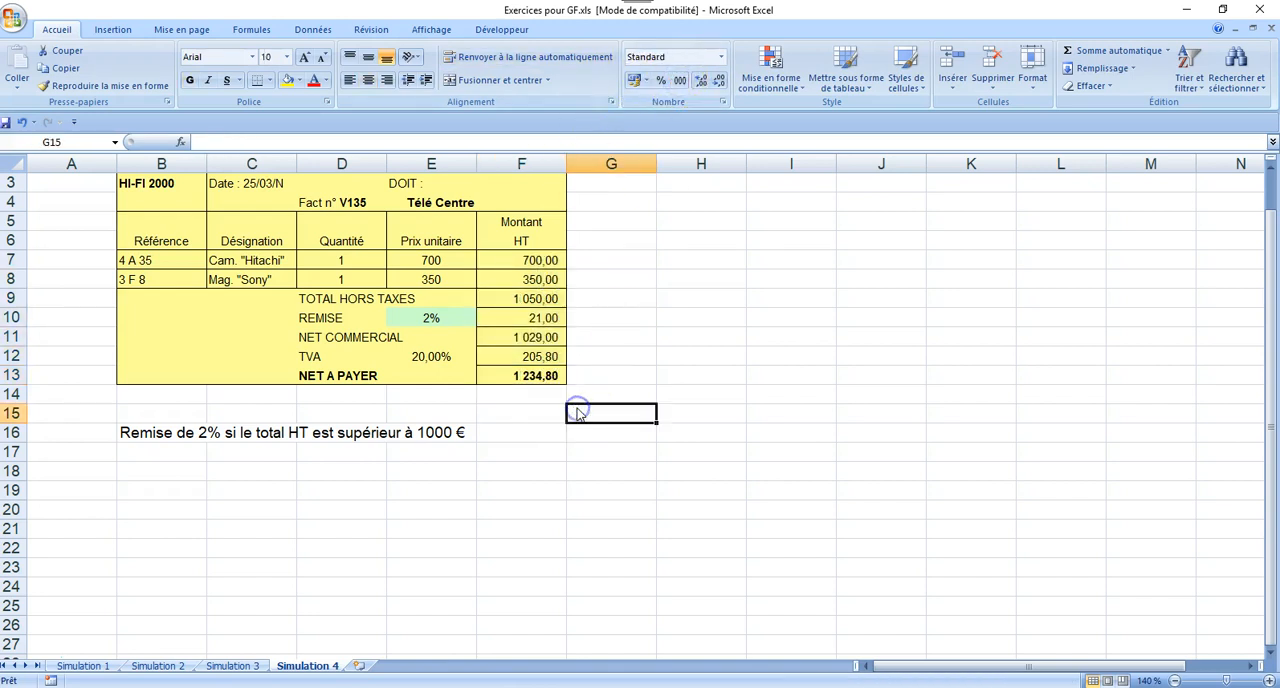